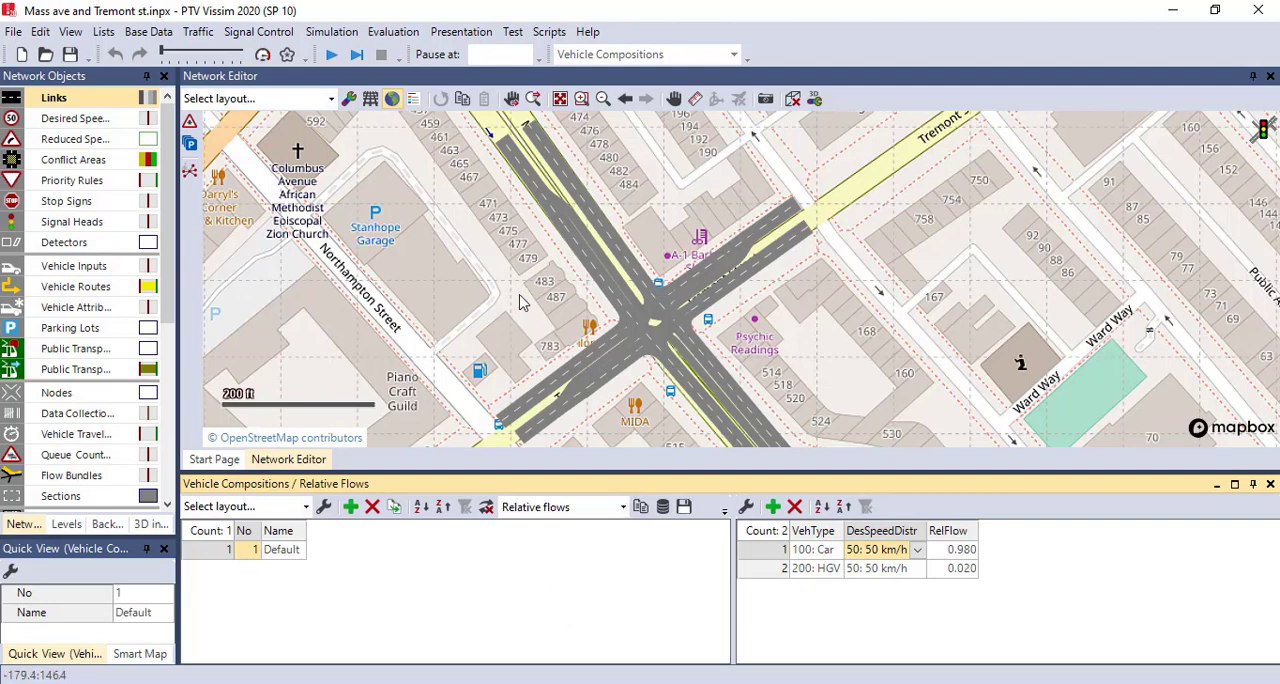
- Add a vehicle input on link 1, Massachusette Ave South, where traffic enters near Chester Park
scroll(518, 300, down, 2)
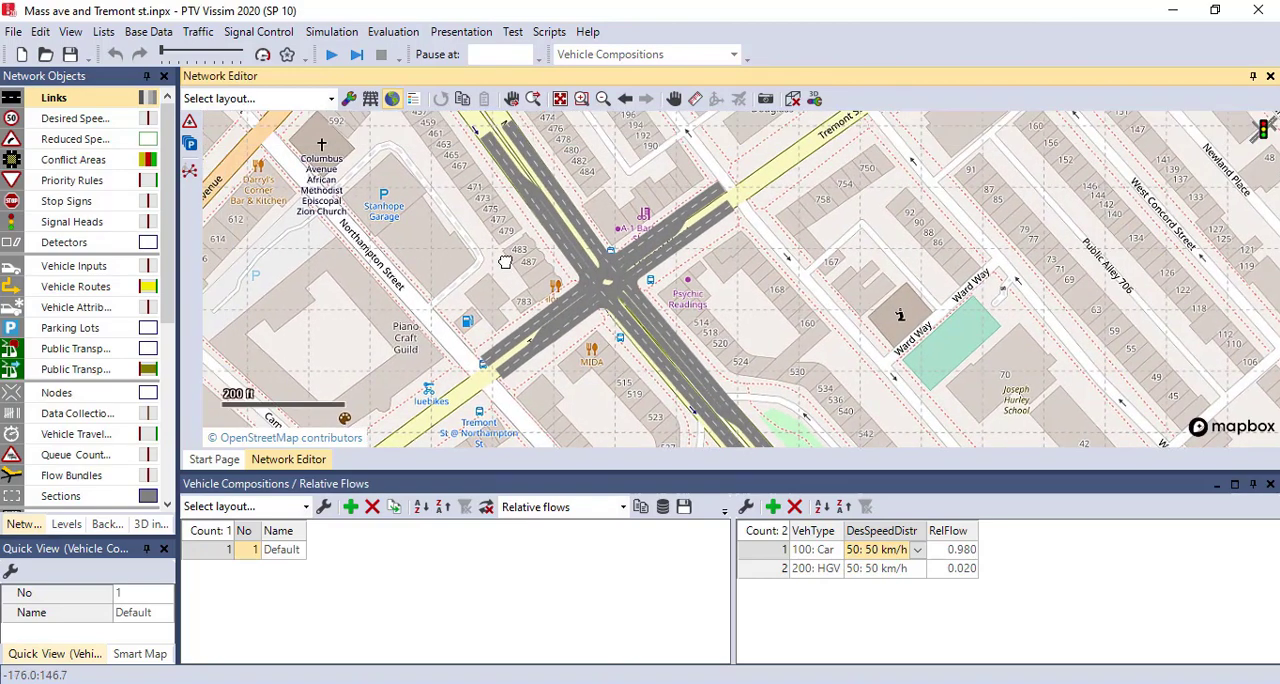
drag(541, 266, 528, 236)
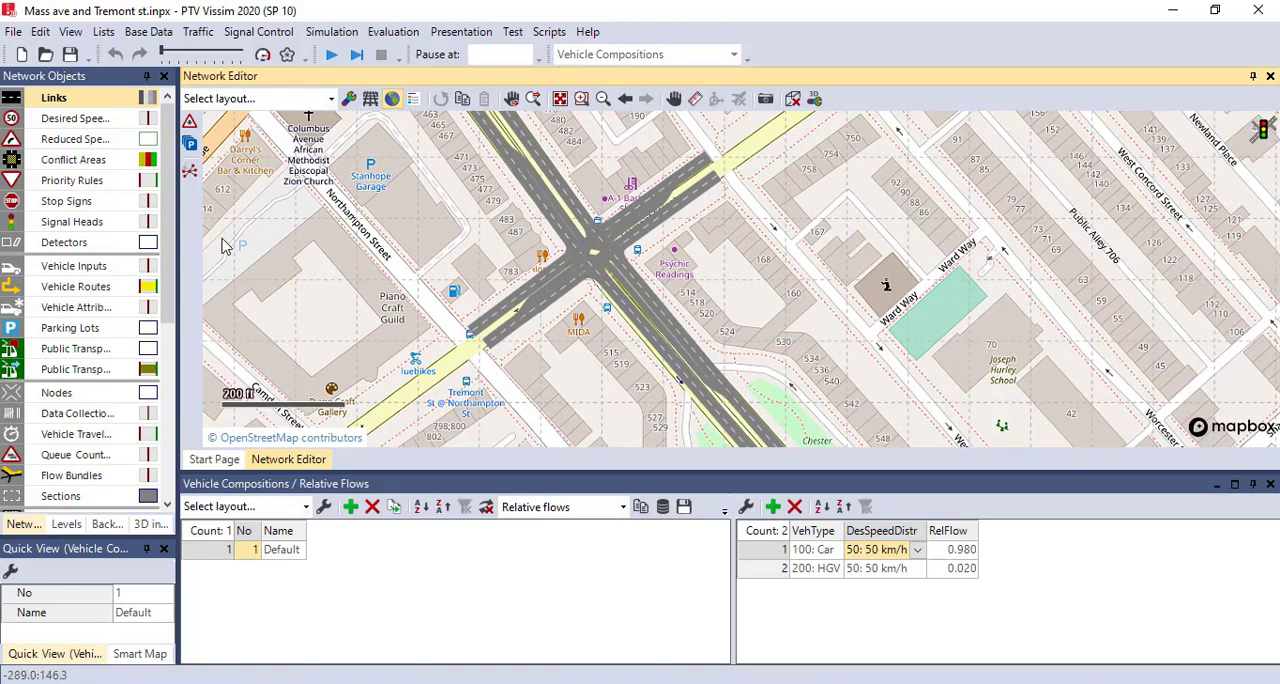
click(74, 266)
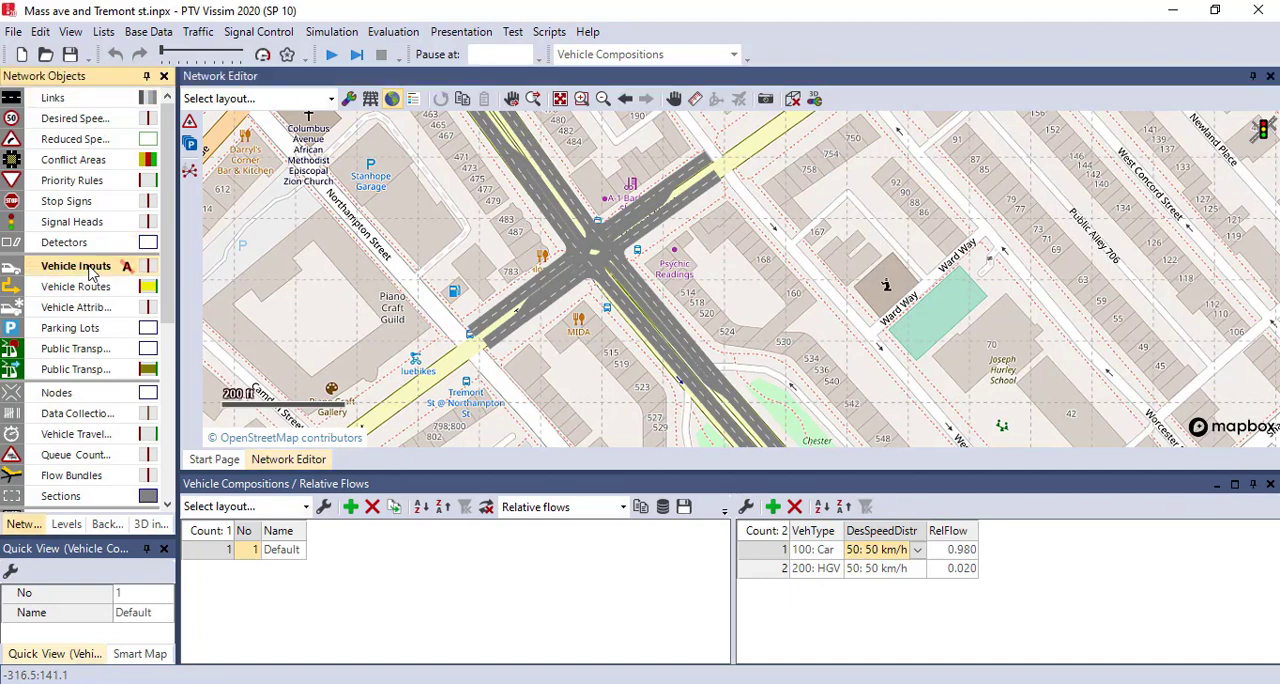
drag(642, 394, 599, 342)
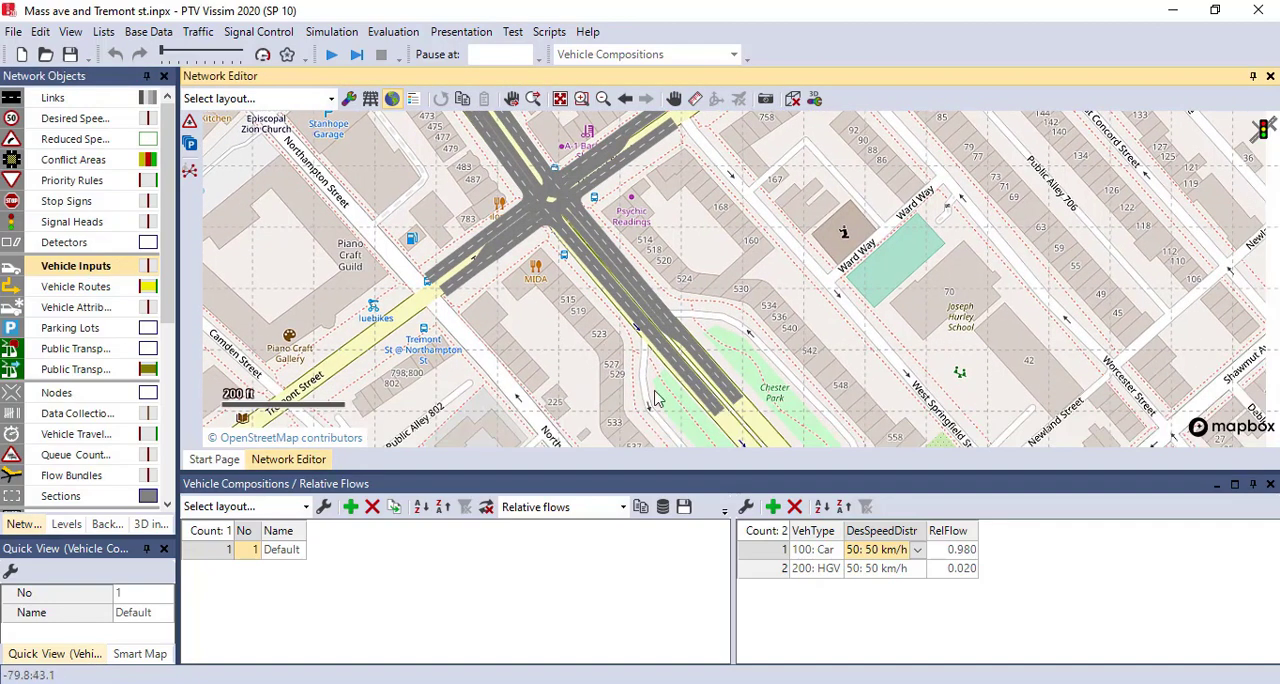
right_click(735, 402)
click(770, 390)
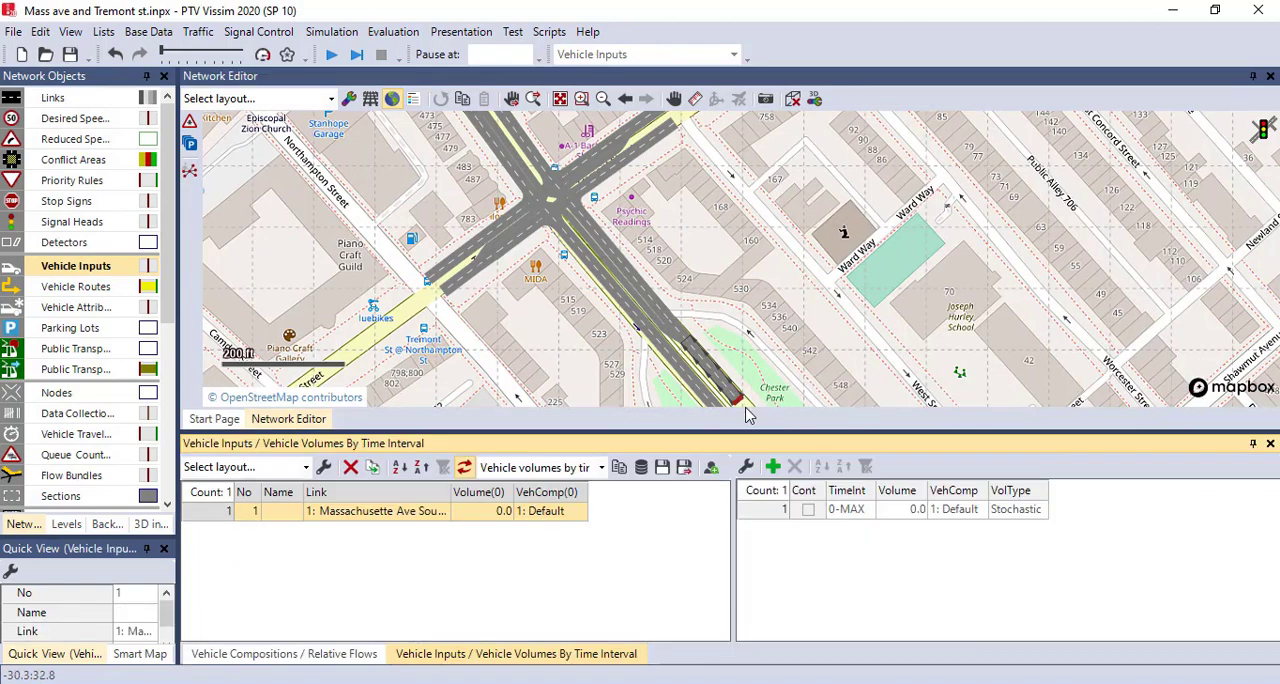
scroll(746, 402, up, 2)
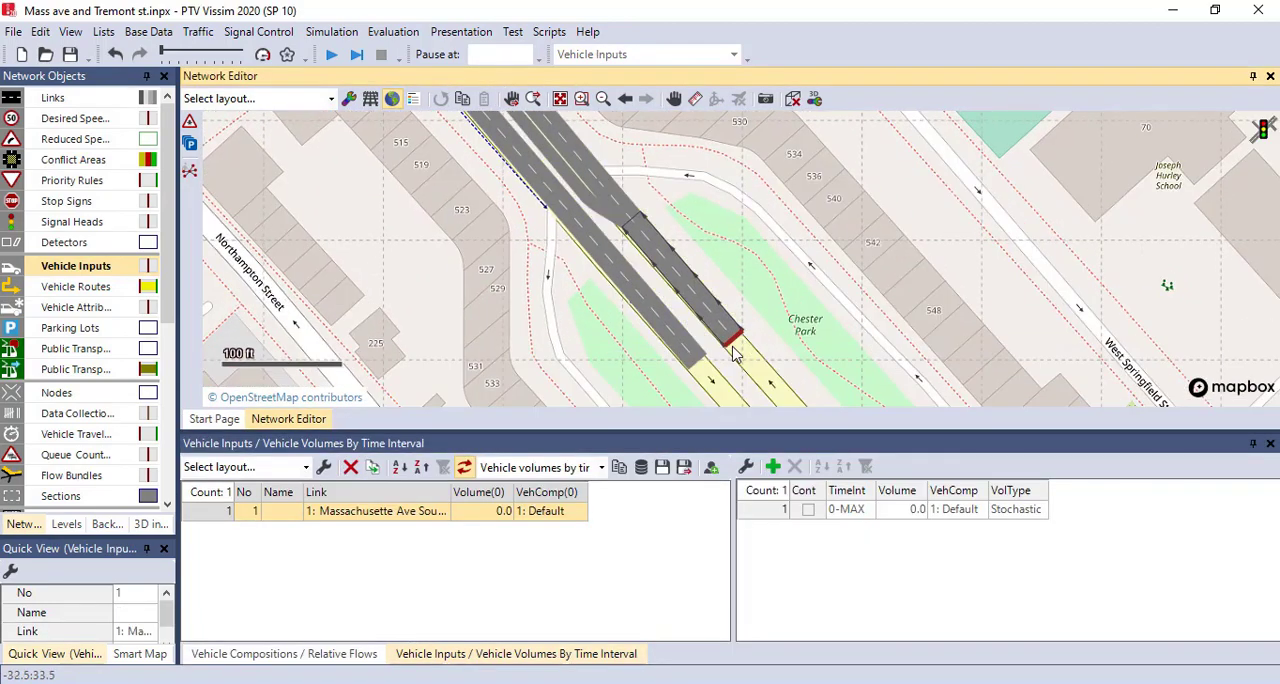
scroll(753, 372, down, 3)
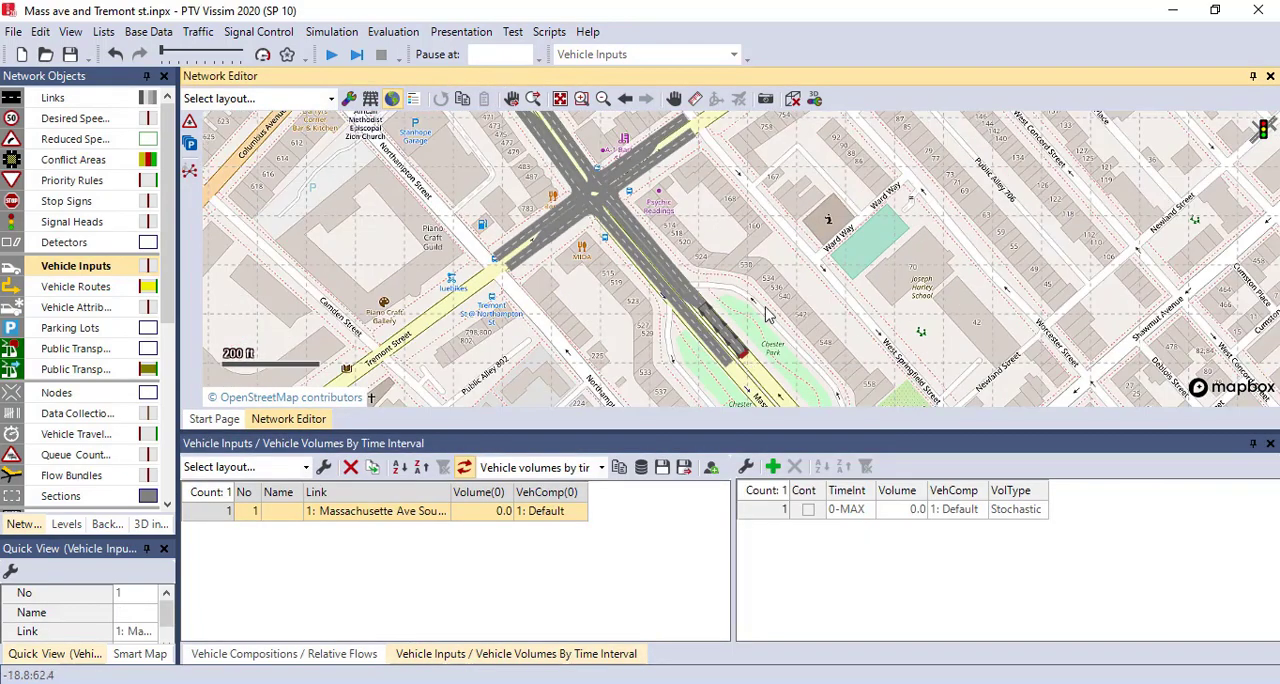
drag(801, 367, 811, 287)
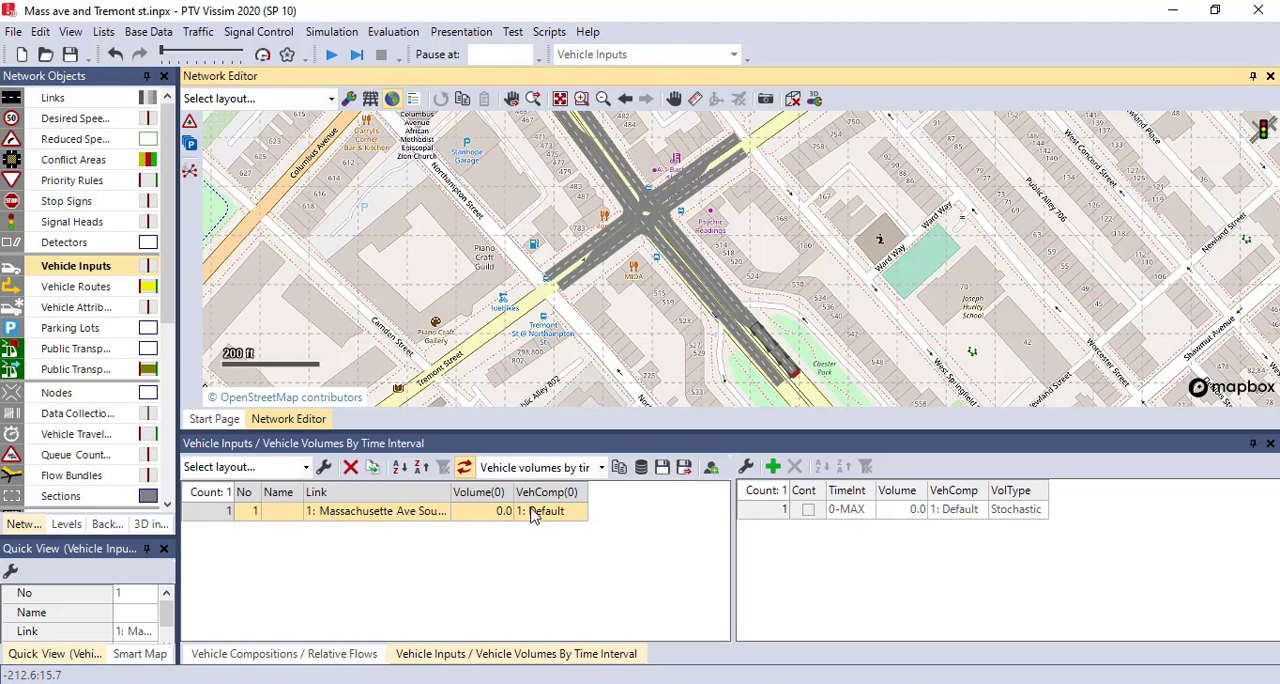
- Set the volume of the Massachusette Ave South vehicle input to 1150
click(570, 512)
click(579, 511)
click(617, 521)
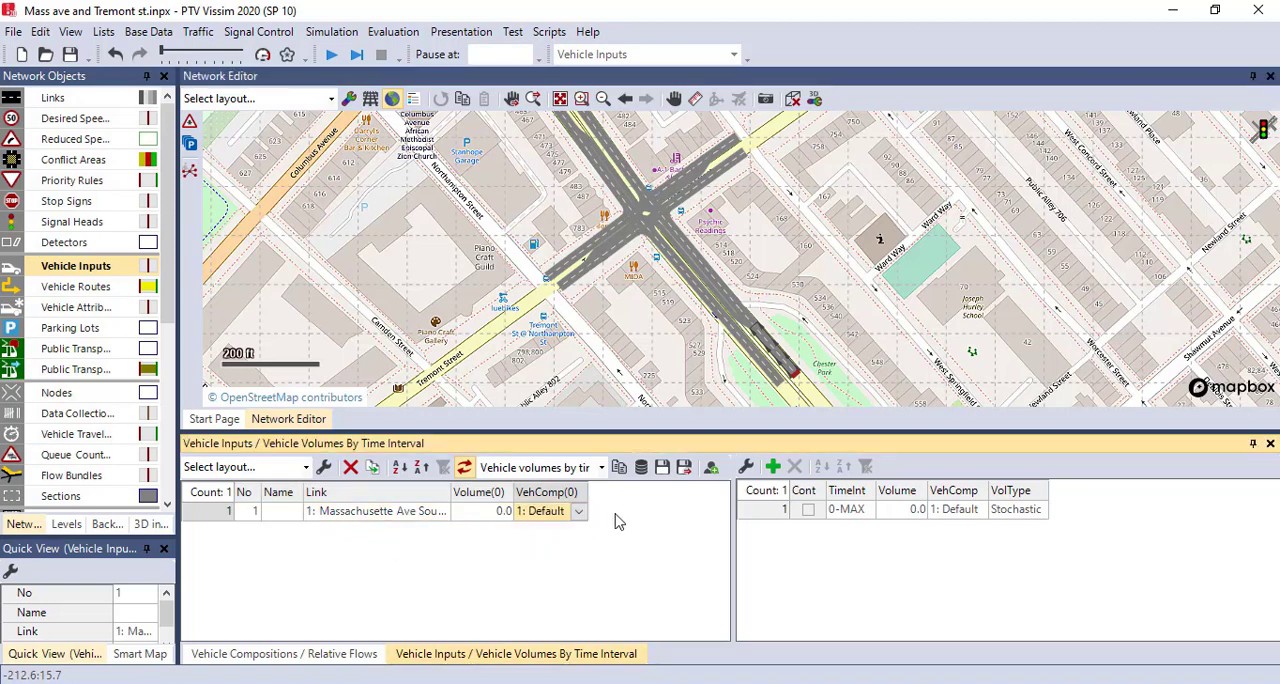
click(483, 513)
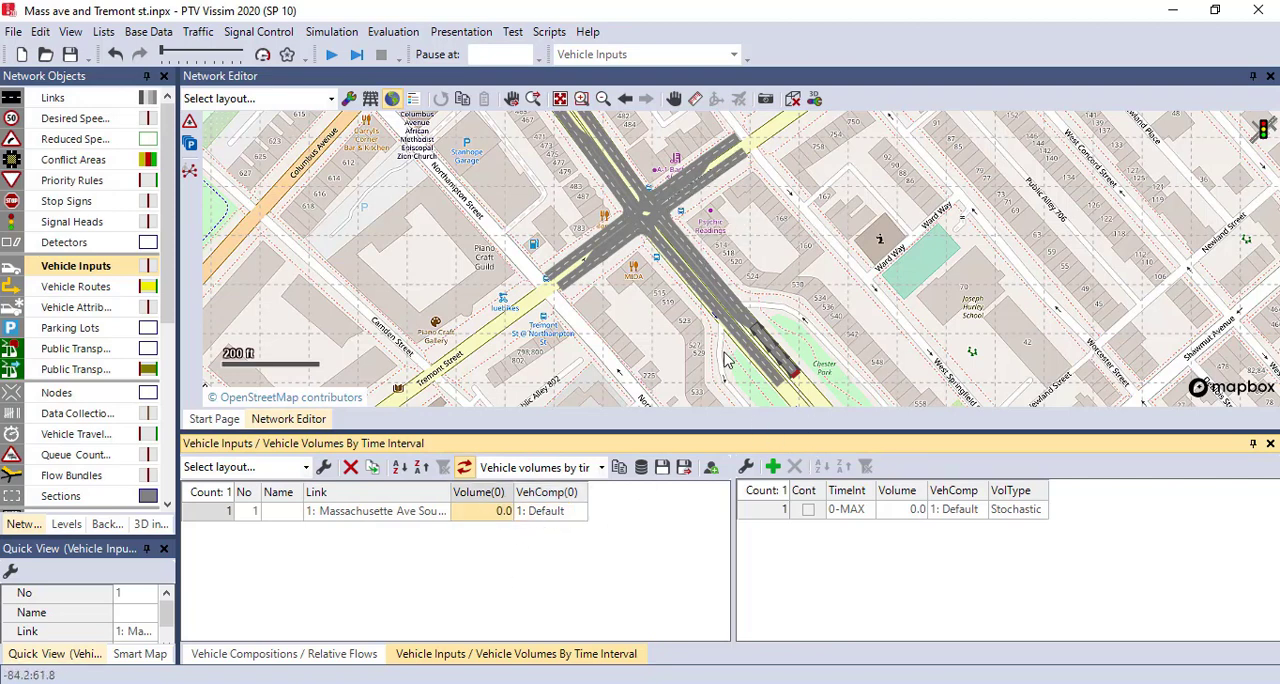
click(495, 513)
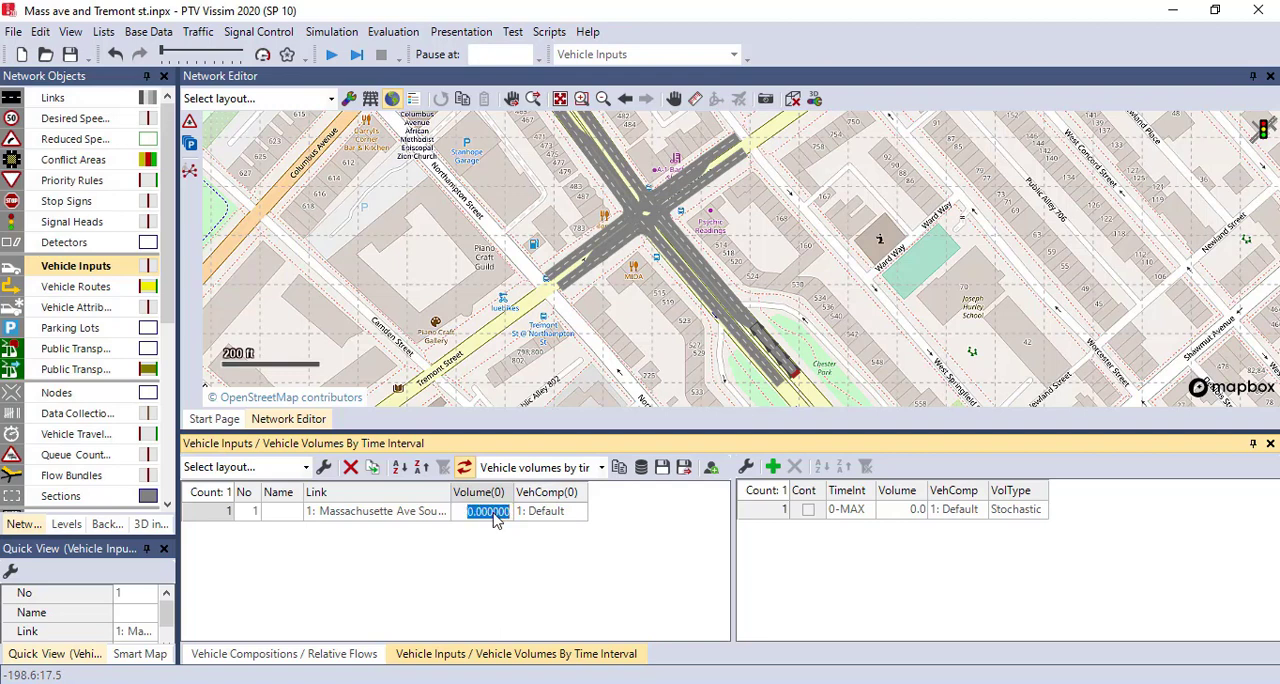
text(1150)
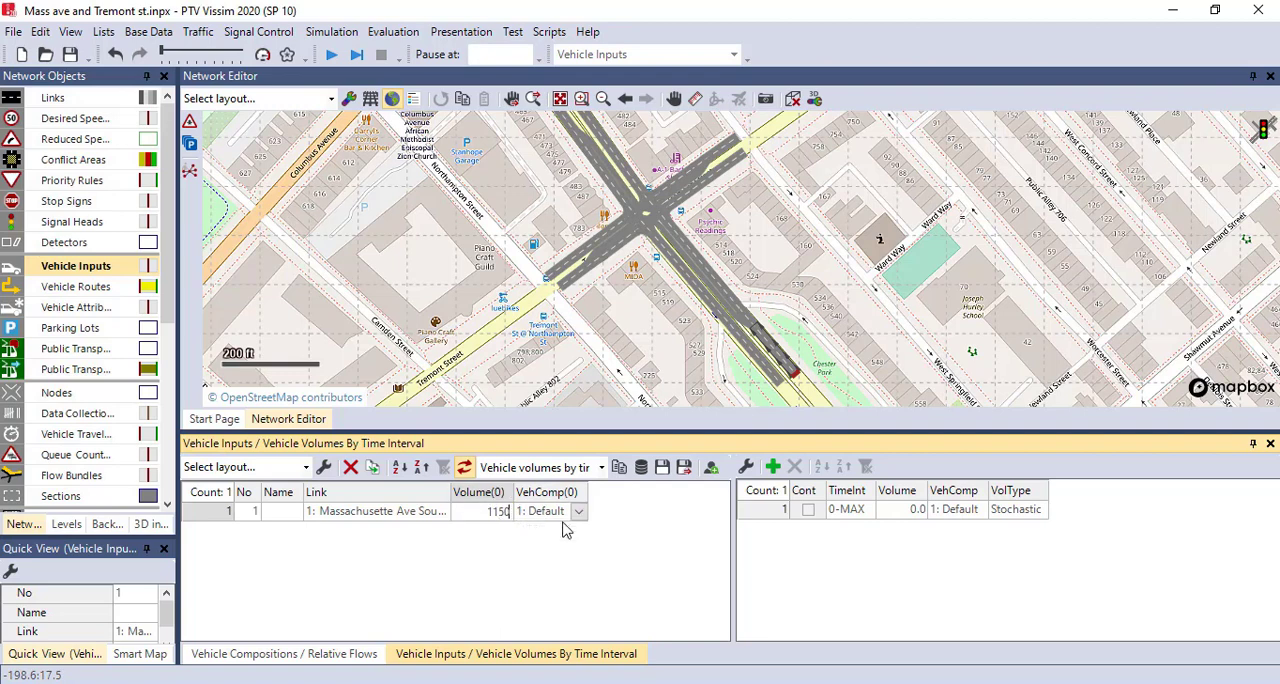
key(Return)
- Add vehicle inputs on Tremont St East links 9 and 14 and on link 6, Massachusette Ave North
drag(610, 295, 569, 354)
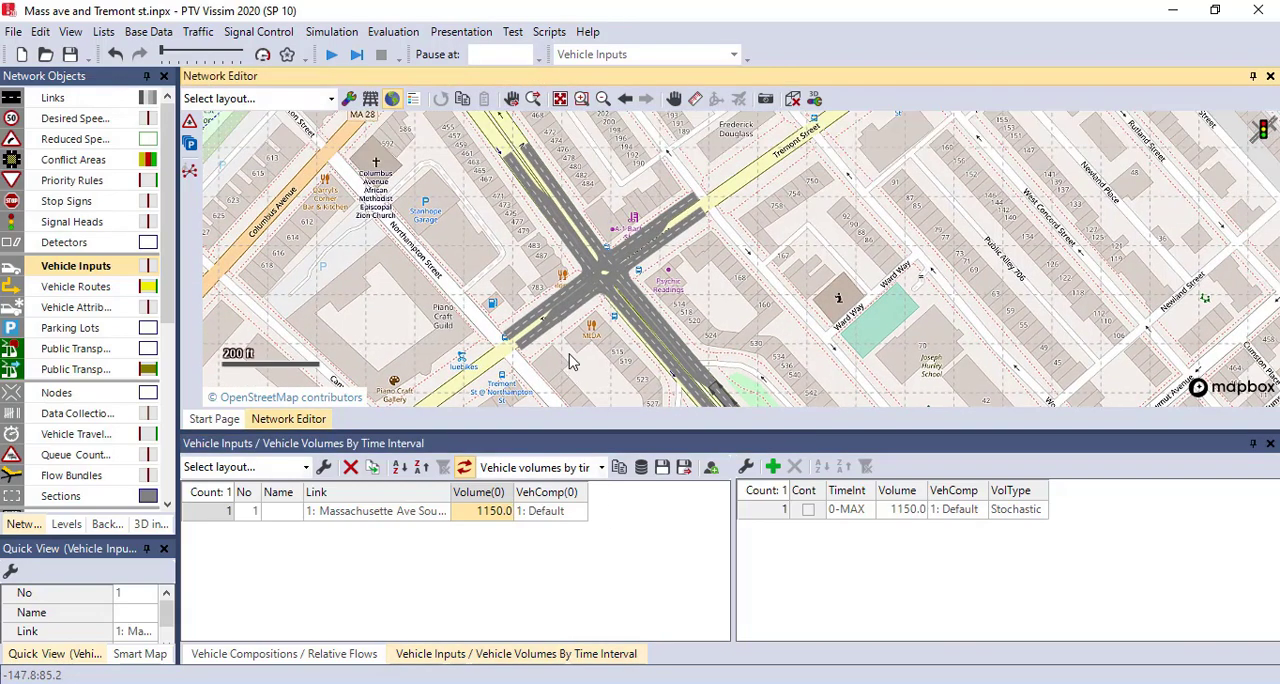
ctrl+right_click(530, 343)
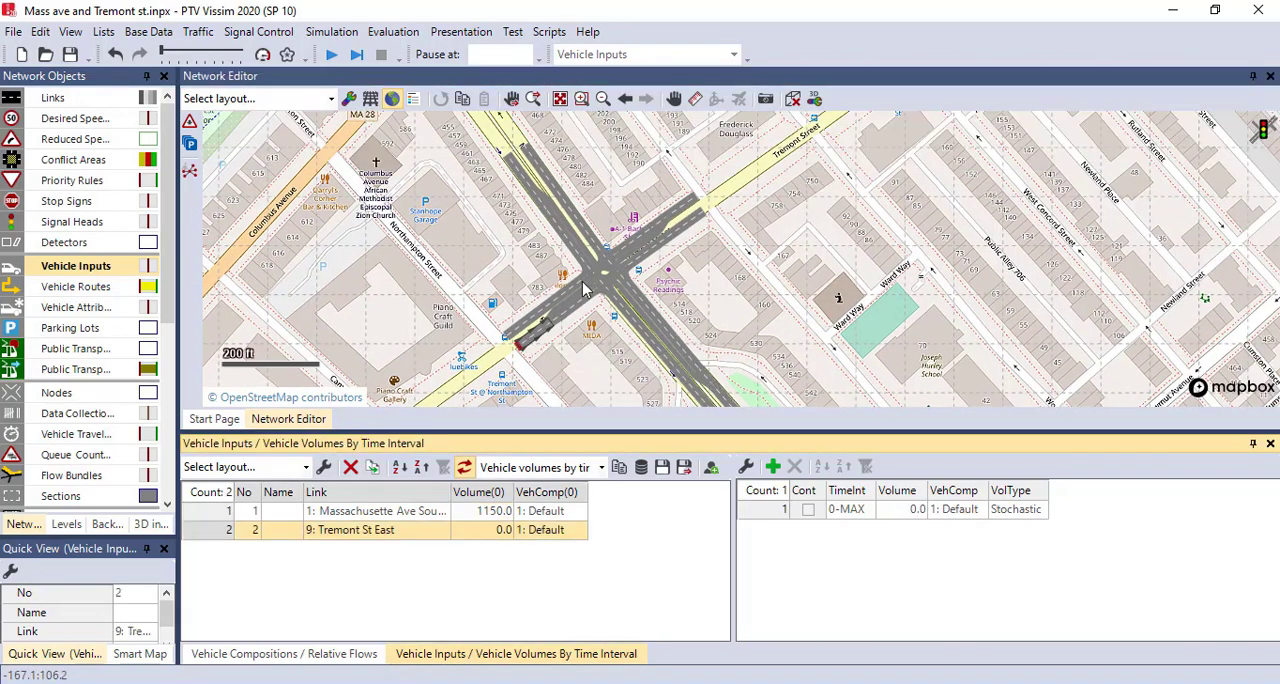
ctrl+right_click(690, 207)
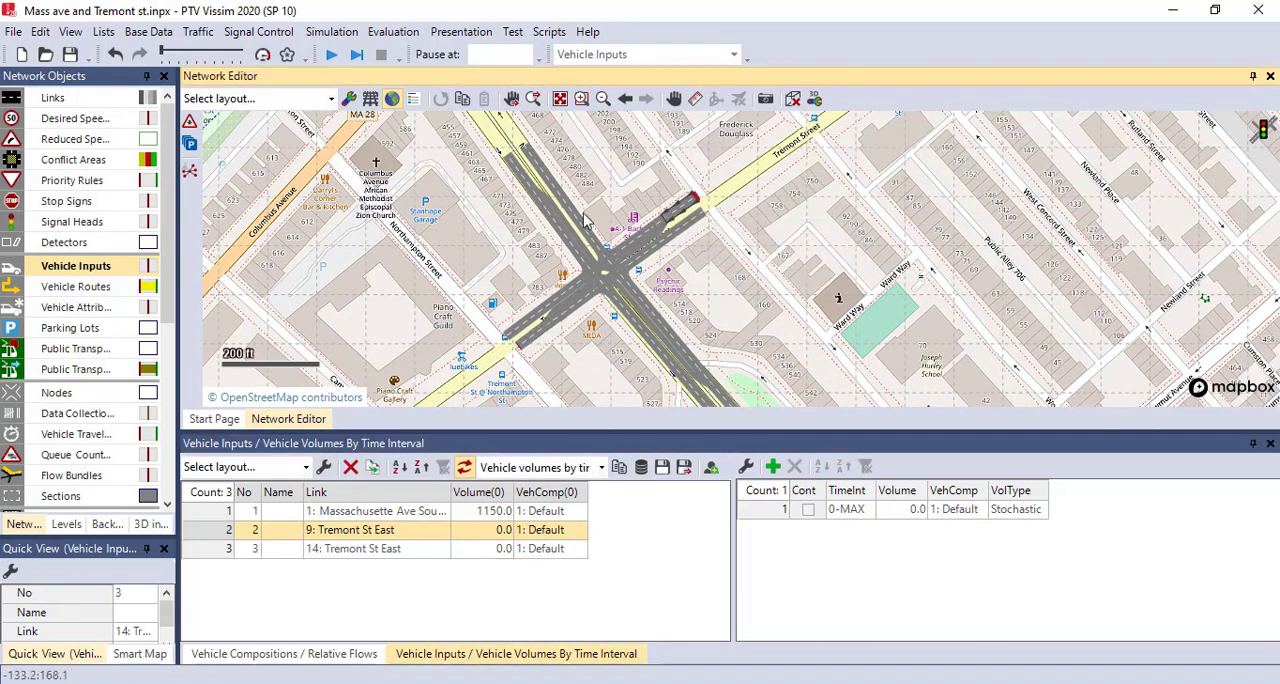
ctrl+right_click(508, 165)
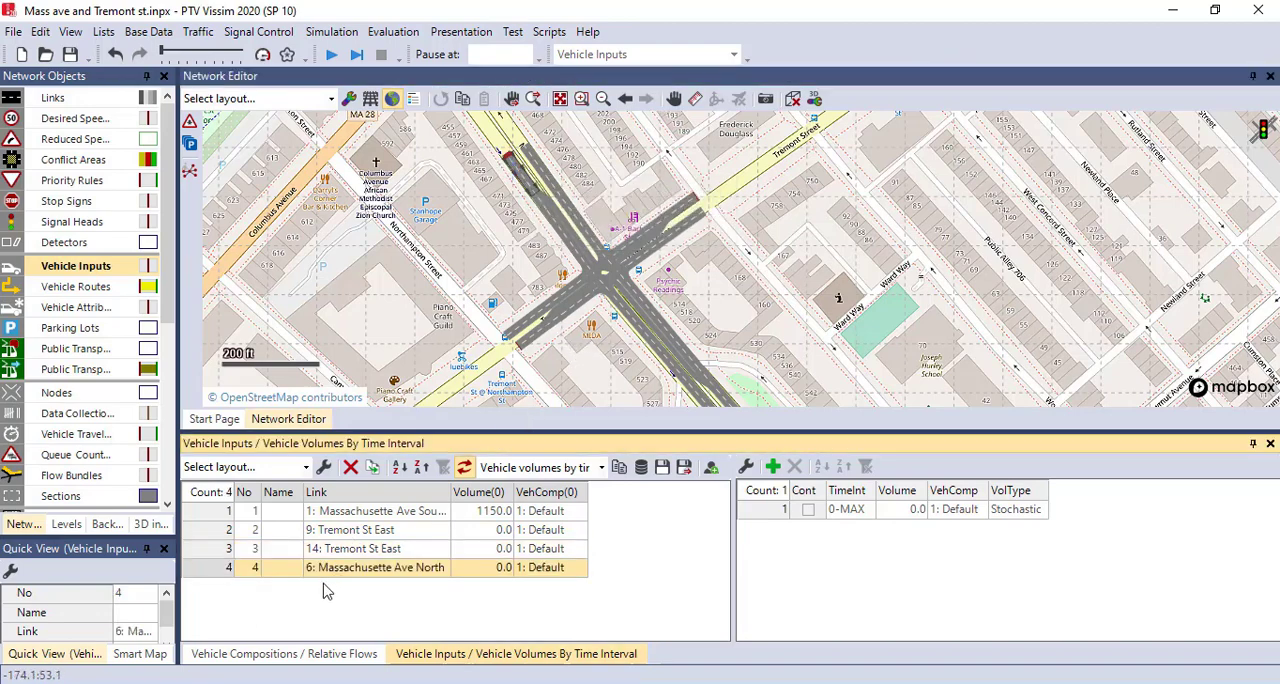
click(578, 369)
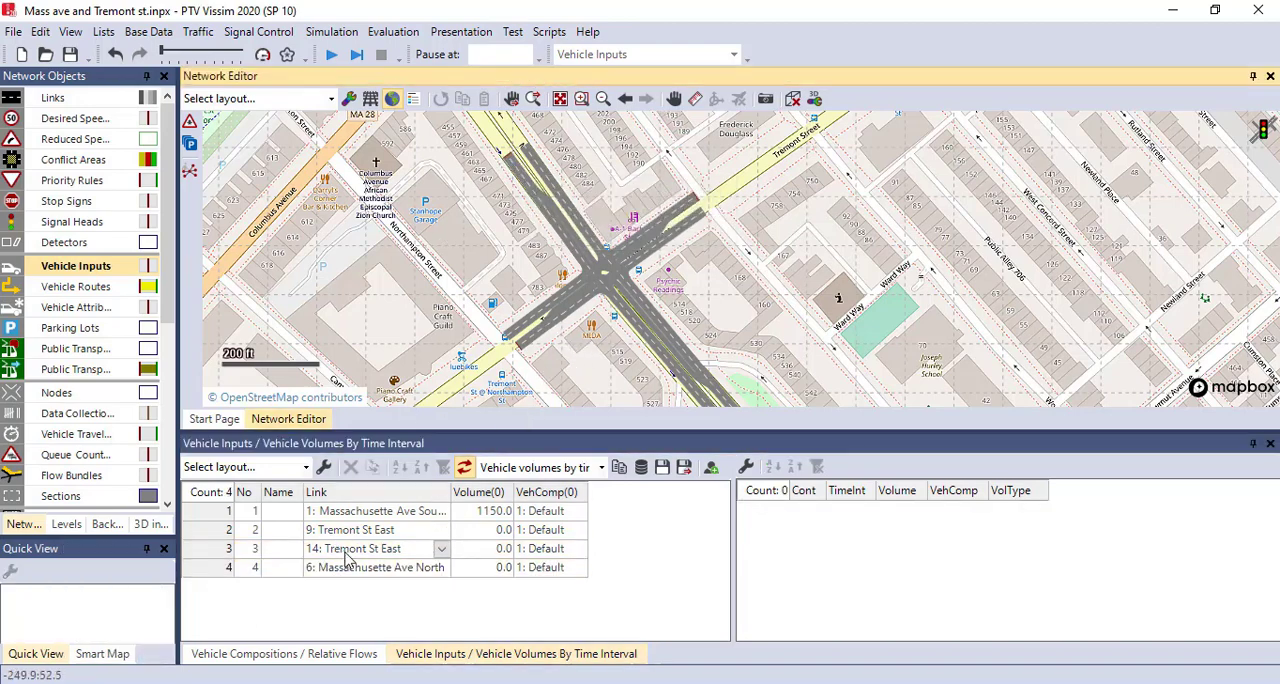
- Set the input volumes to 1010 for link 9, 850 for link 14 and 1130 for link 6
click(494, 533)
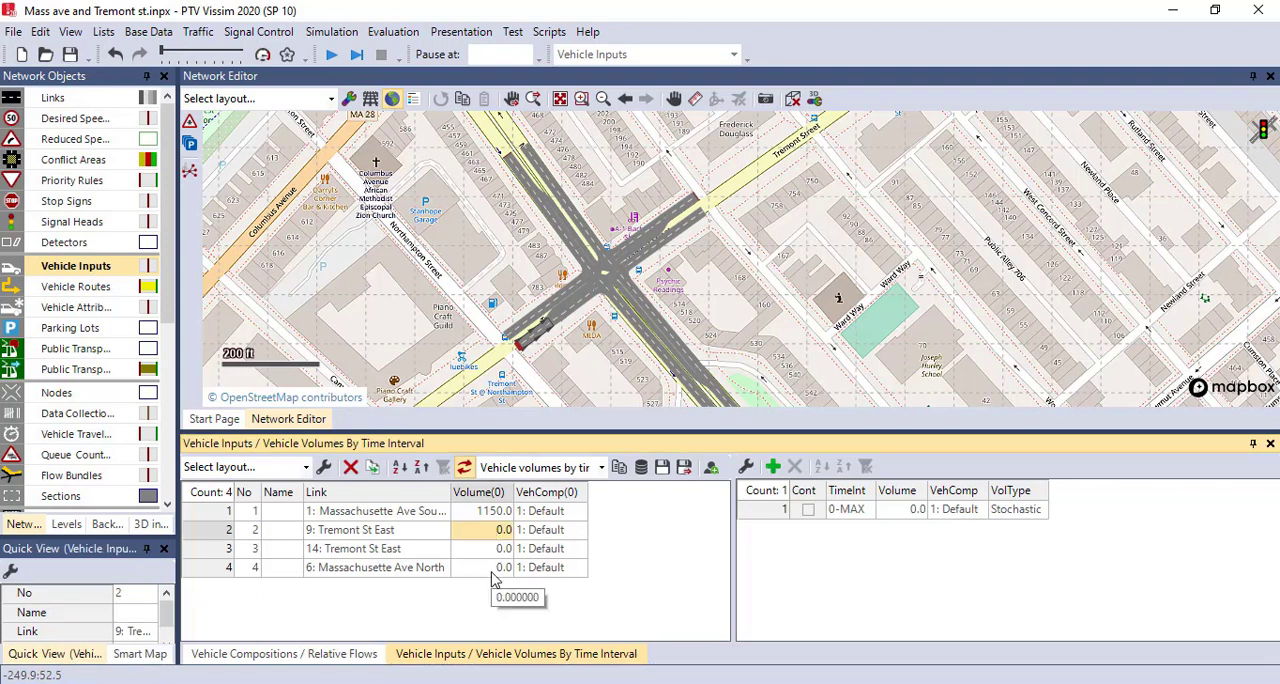
text(101)
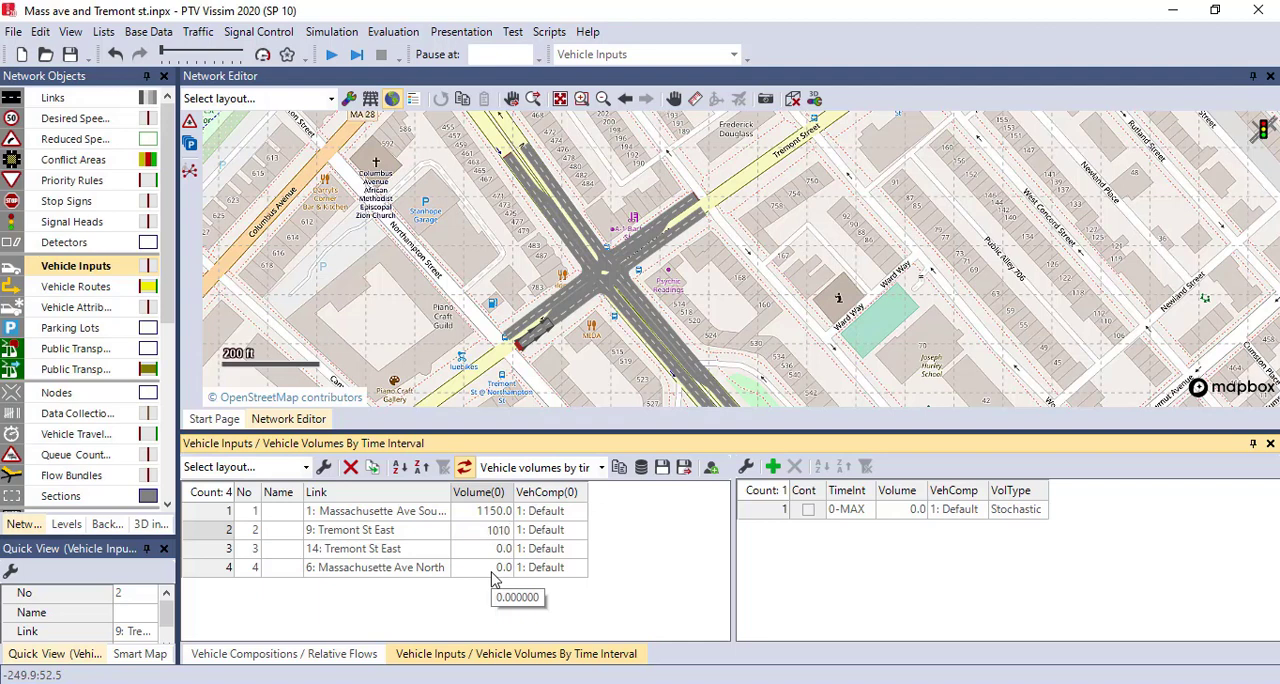
click(488, 551)
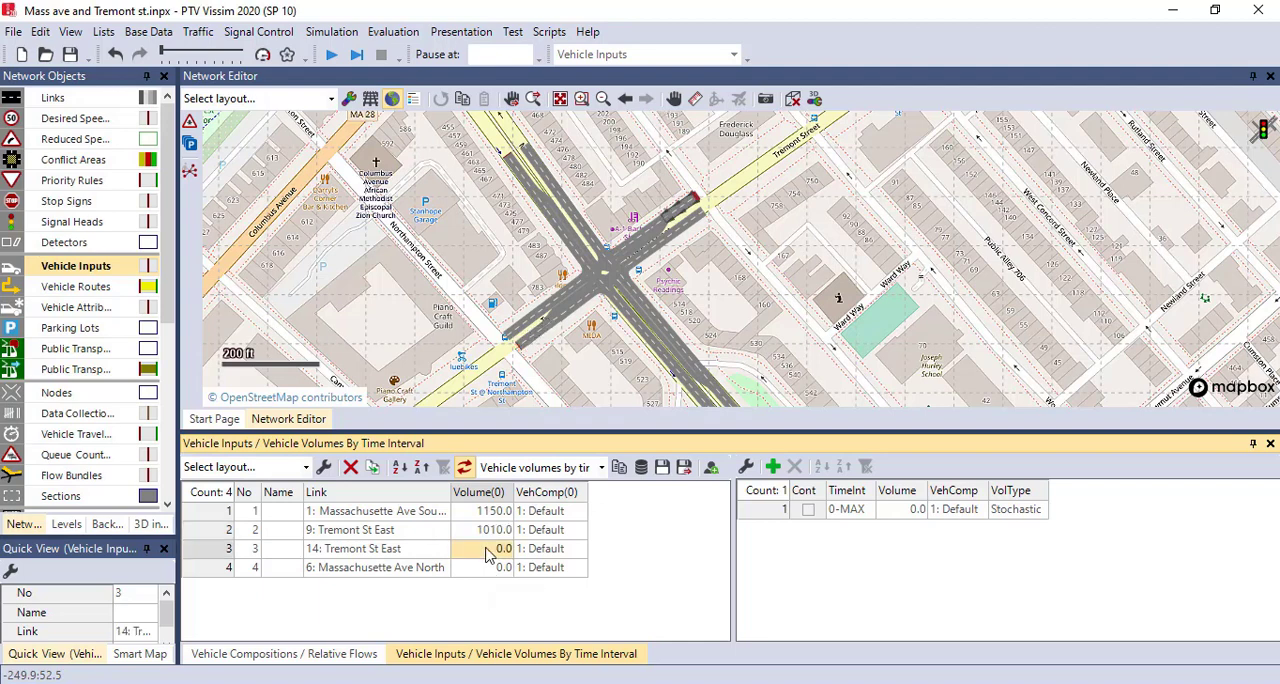
text(850)
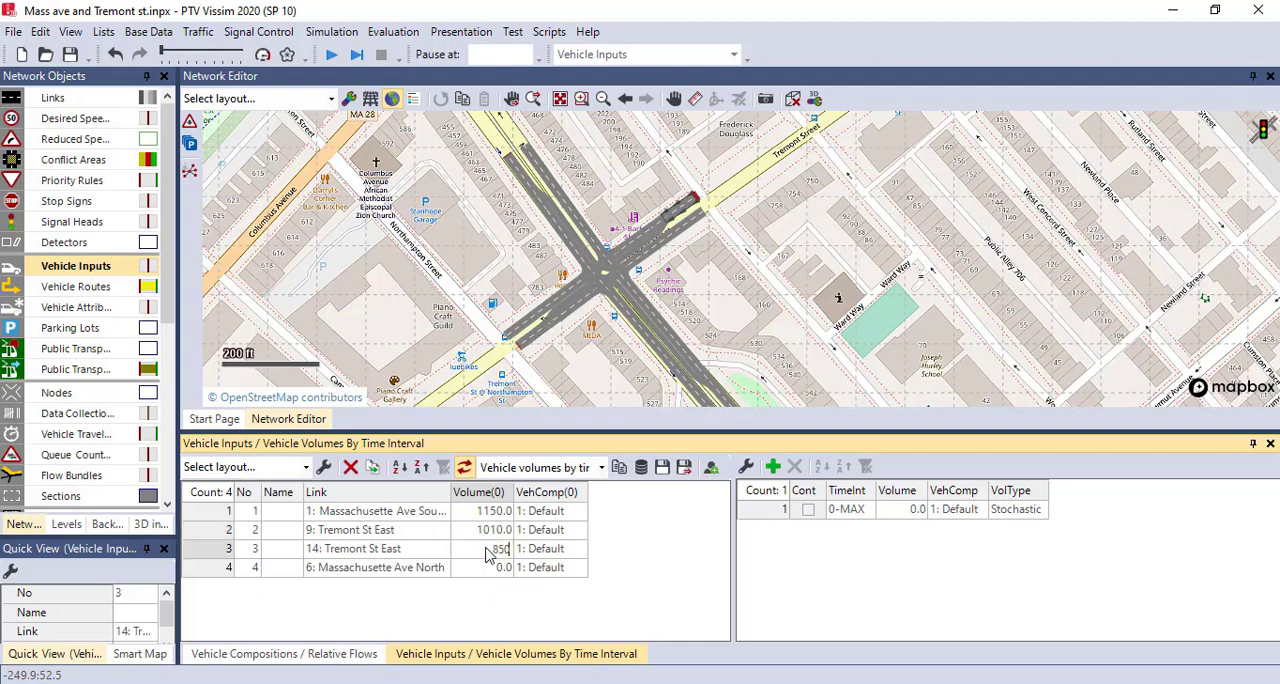
click(492, 569)
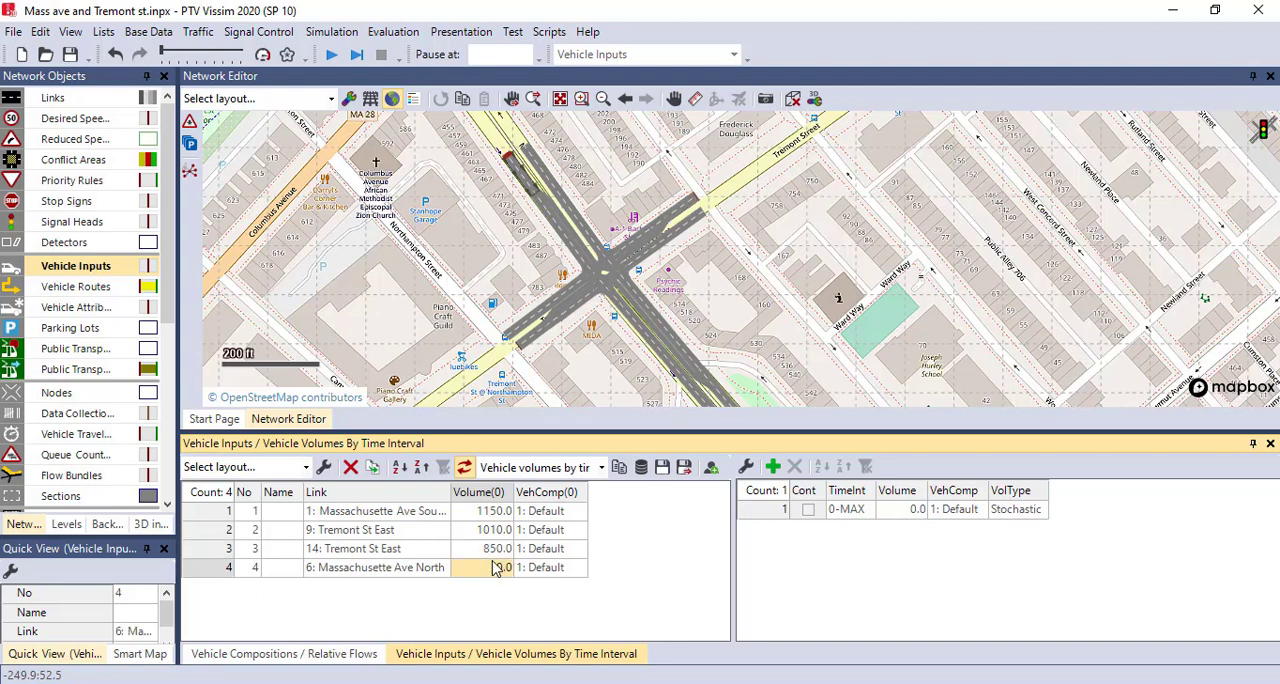
text(1)
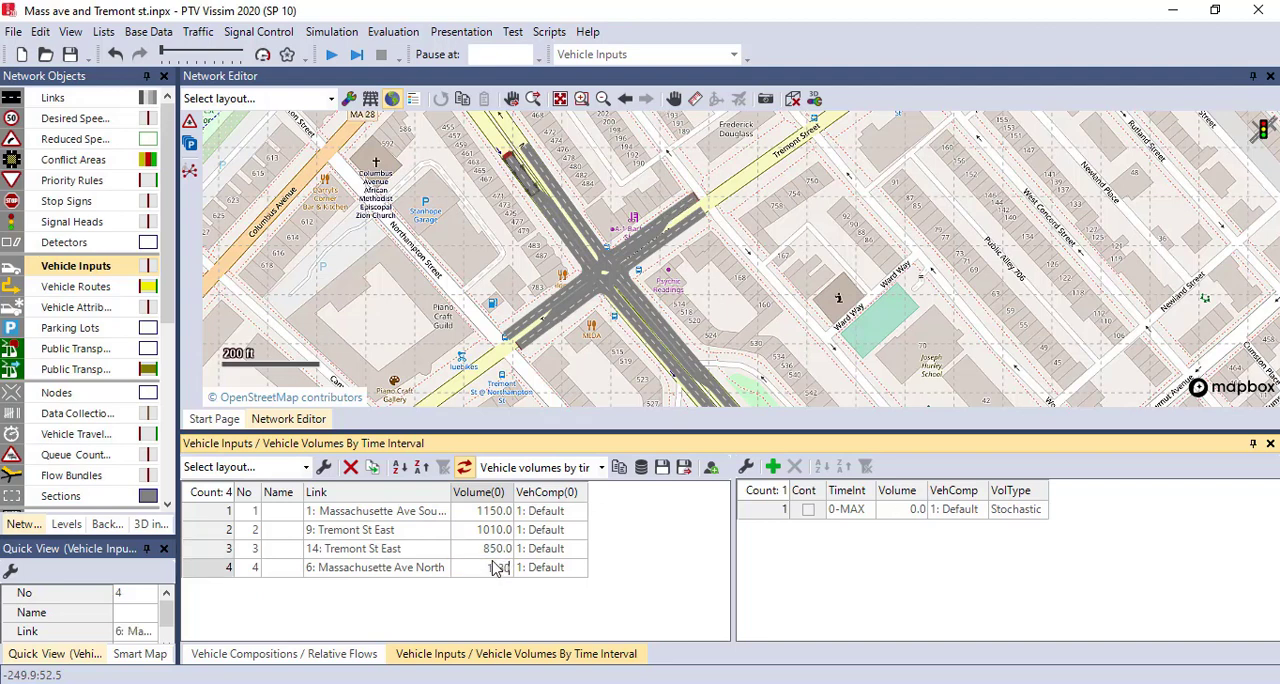
text(130)
key(Return)
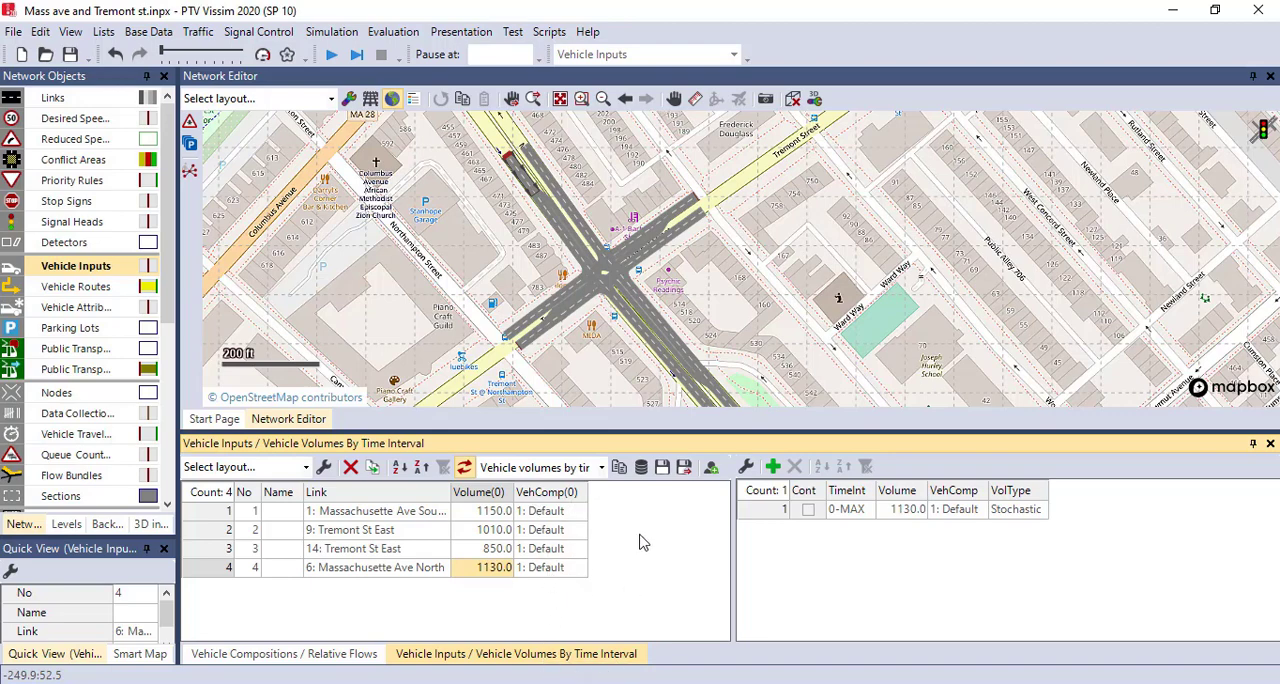
click(738, 328)
- Place a static vehicle routing decision on link 1, Massachusette Ave South, at about 20 ft from its start
drag(747, 325, 734, 264)
drag(749, 317, 761, 346)
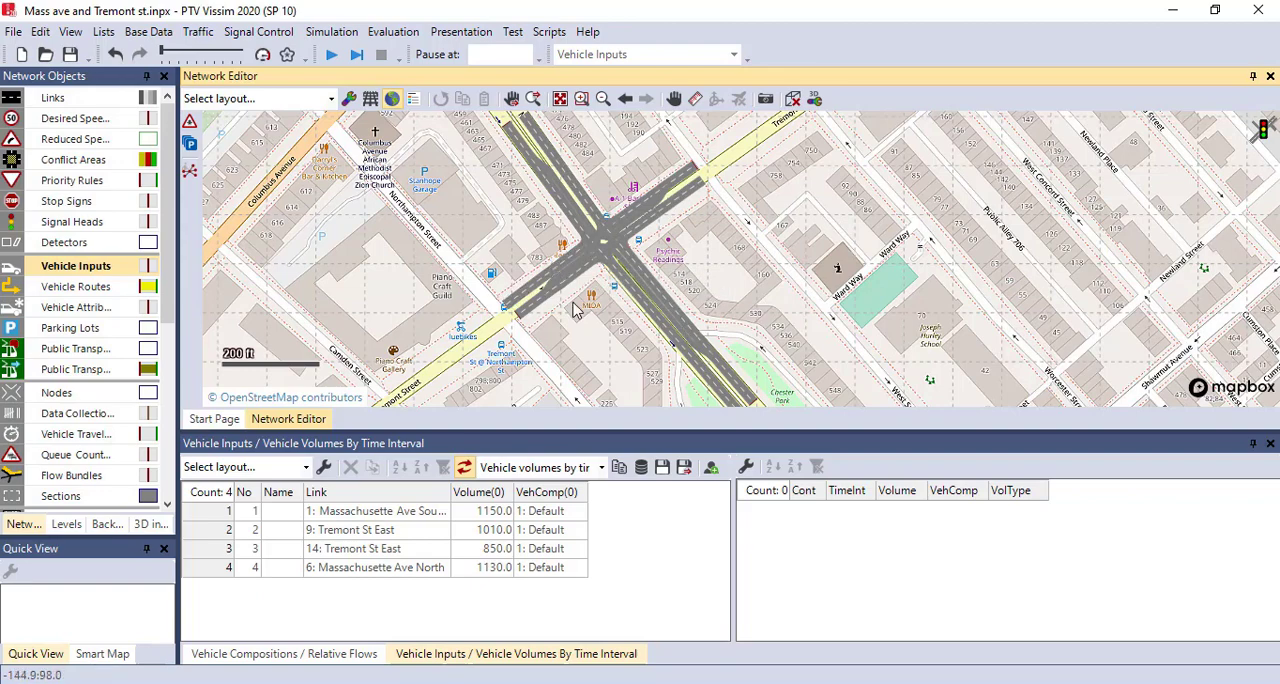
drag(605, 277, 622, 303)
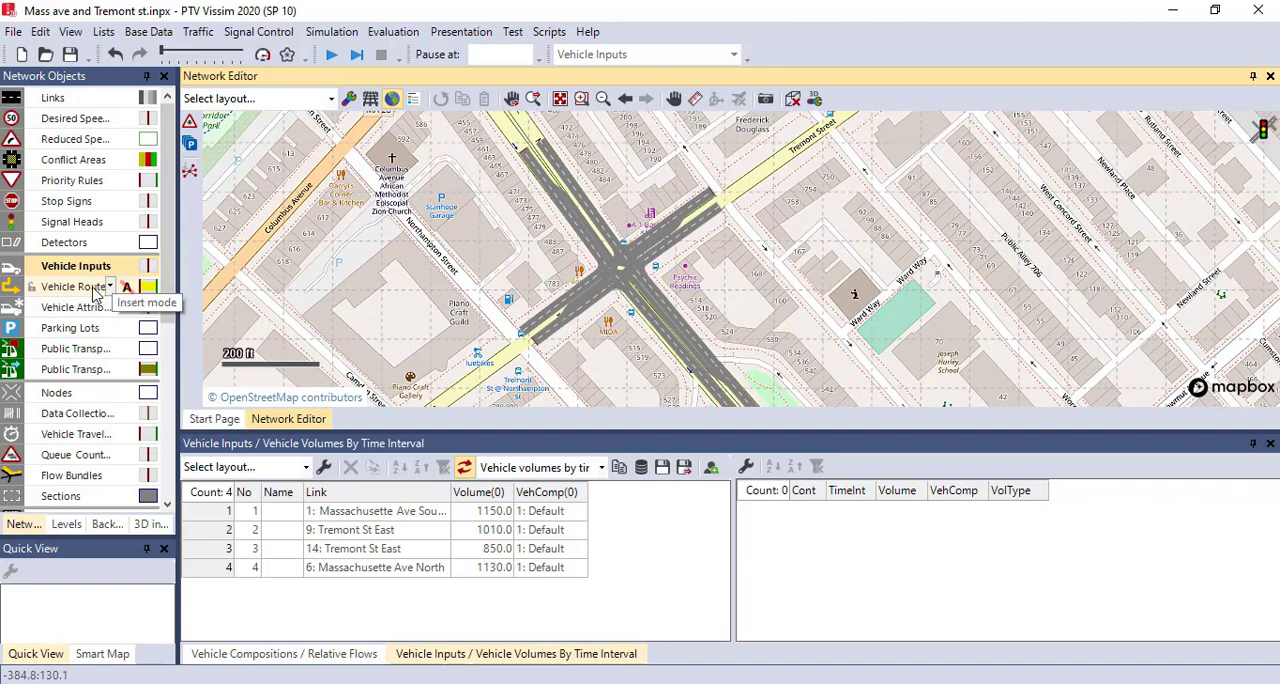
click(98, 288)
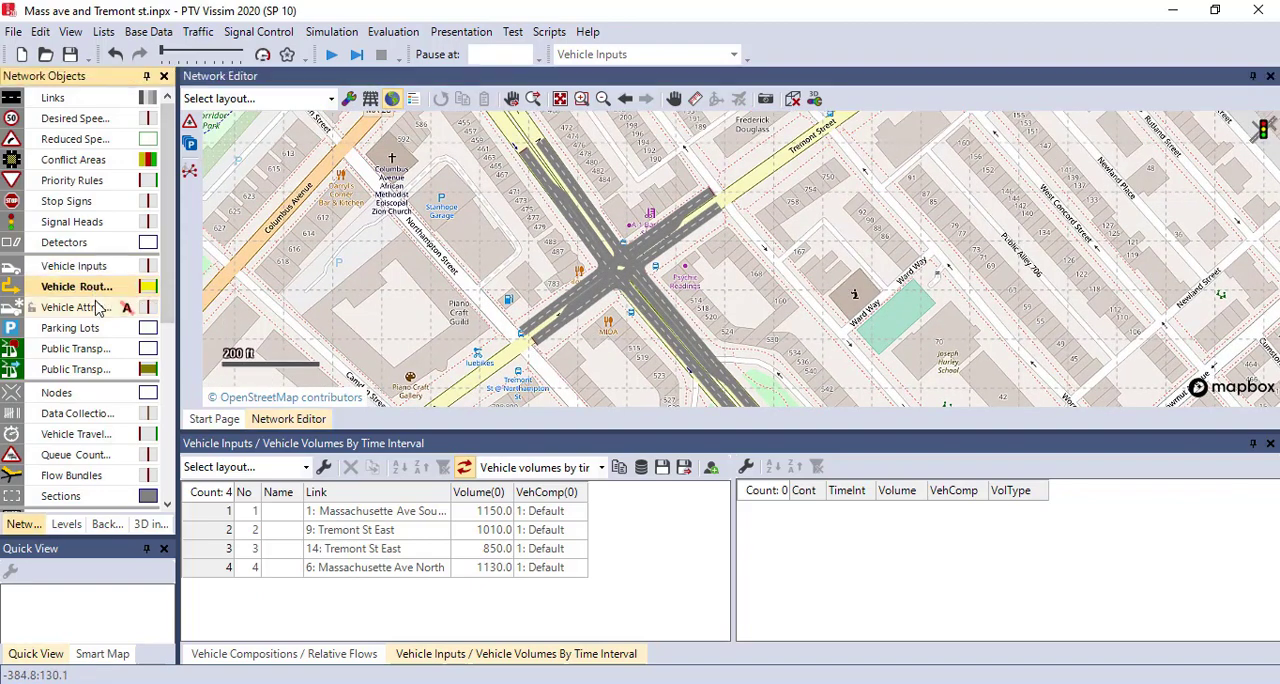
drag(632, 334, 653, 281)
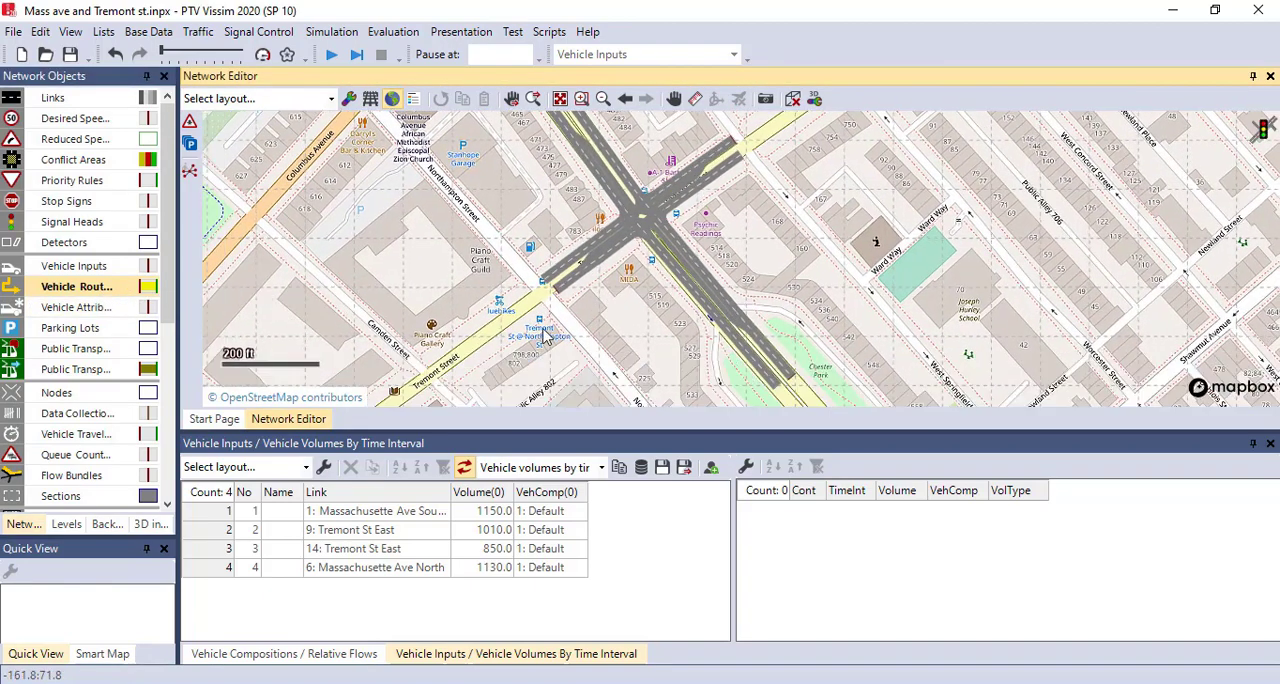
click(113, 289)
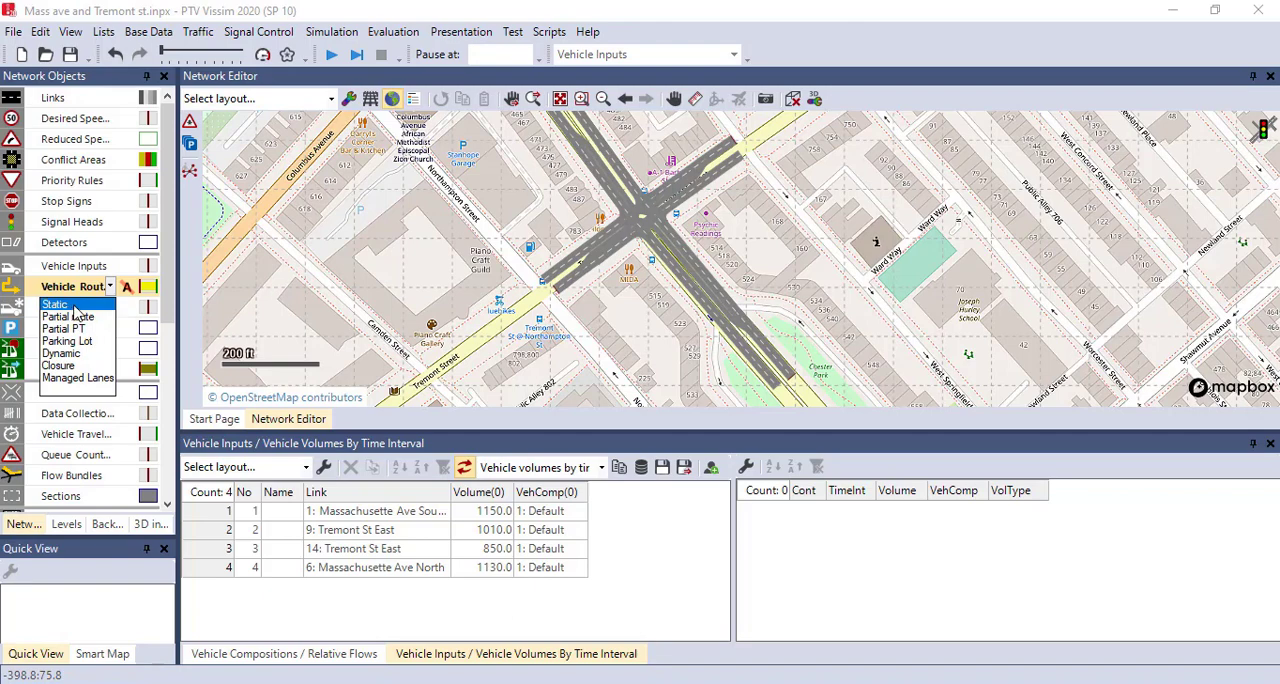
click(75, 315)
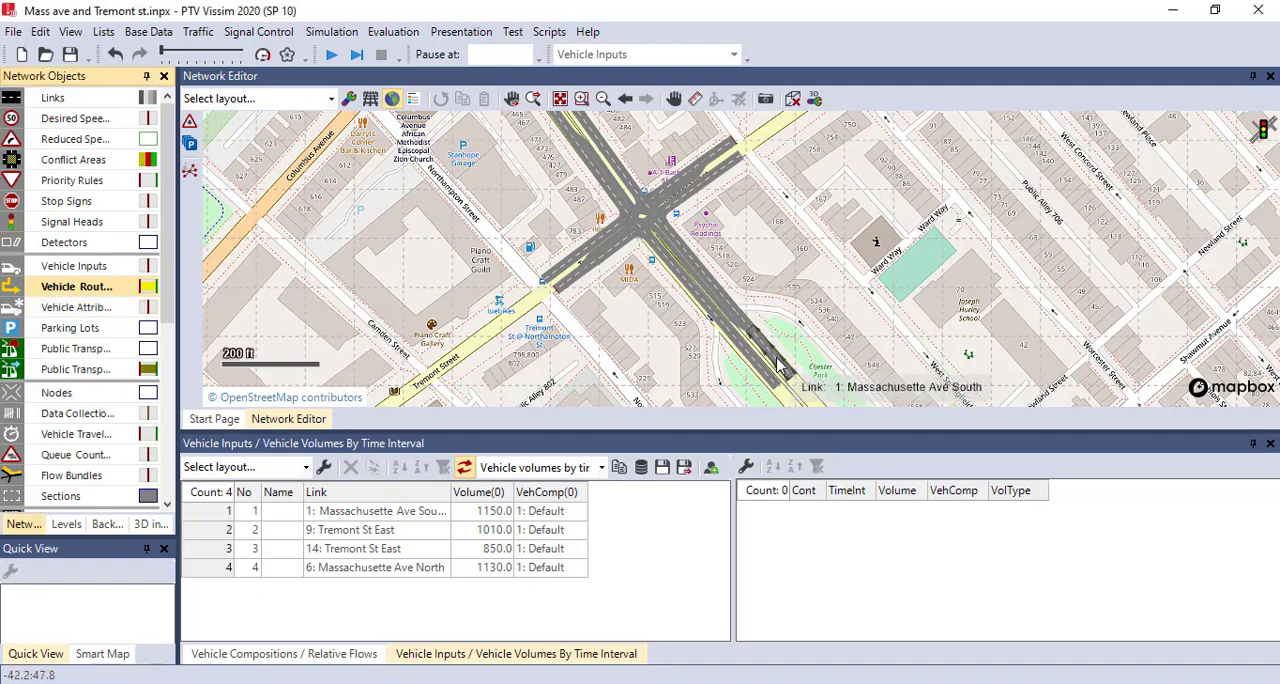
drag(795, 330, 795, 344)
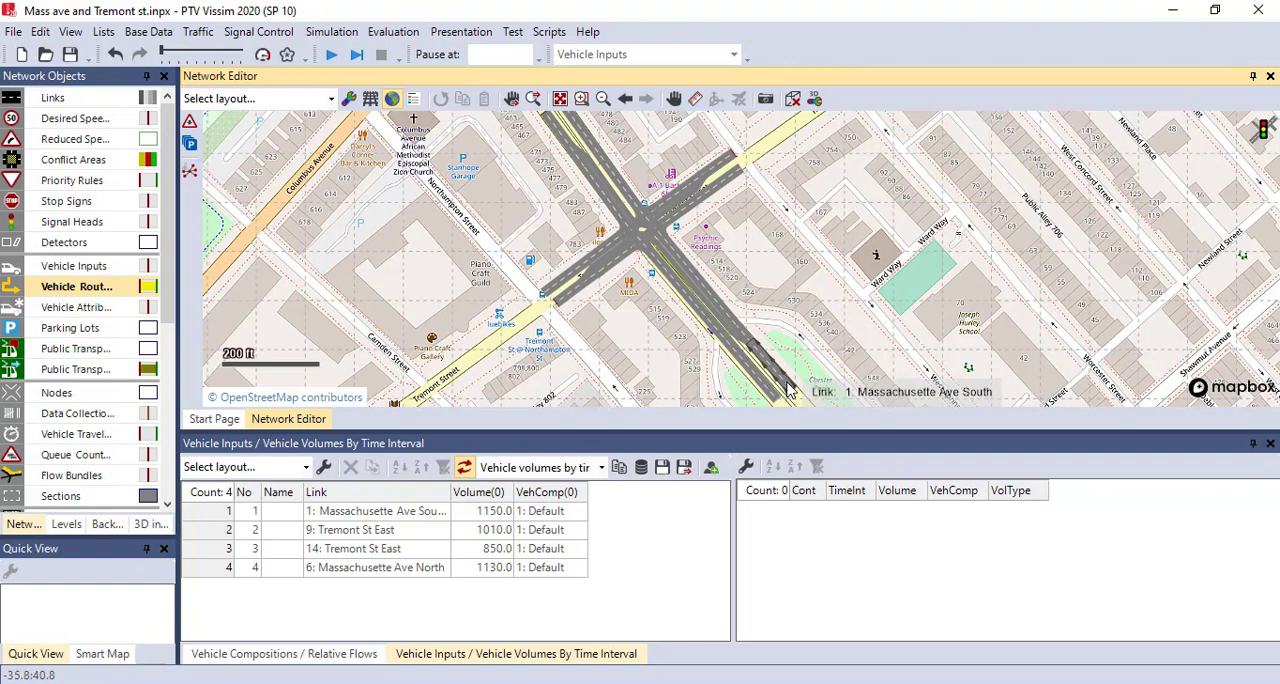
ctrl+right_click(786, 383)
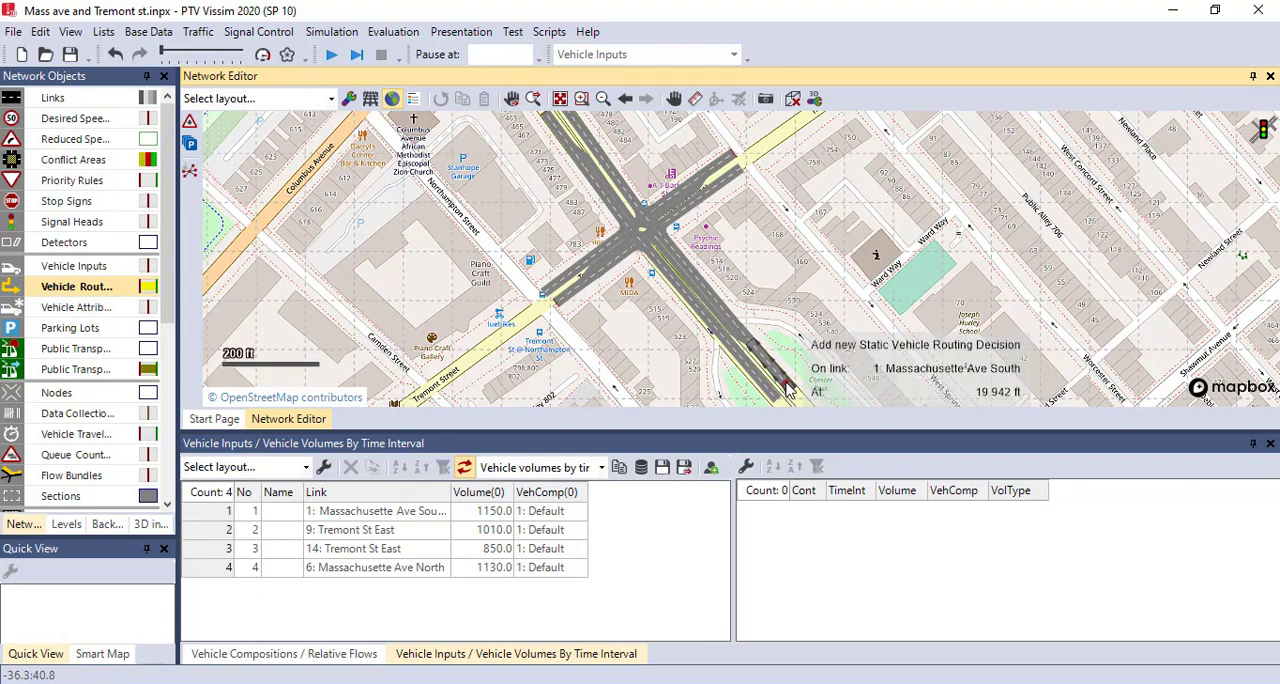
ctrl+right_click(786, 383)
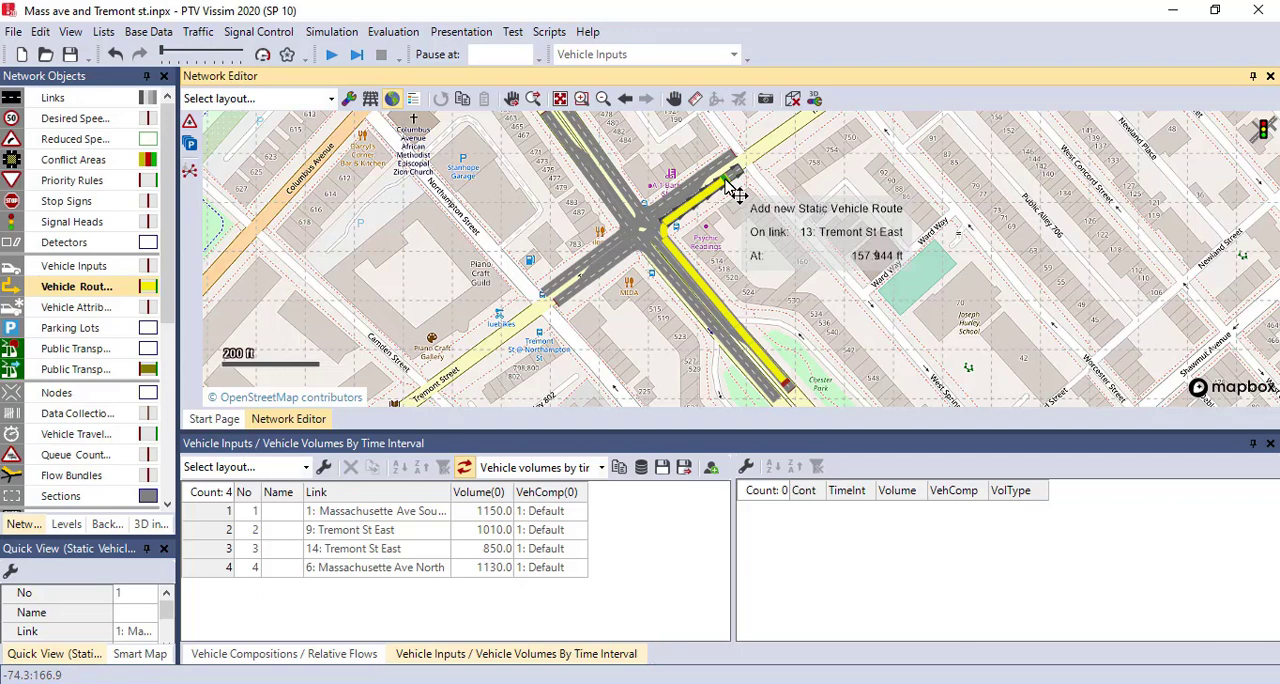
- Add static vehicle routes from the link 1 decision to link 13 at about 158 ft, link 5 at about 232 ft and link 12 at about 152 ft
click(735, 190)
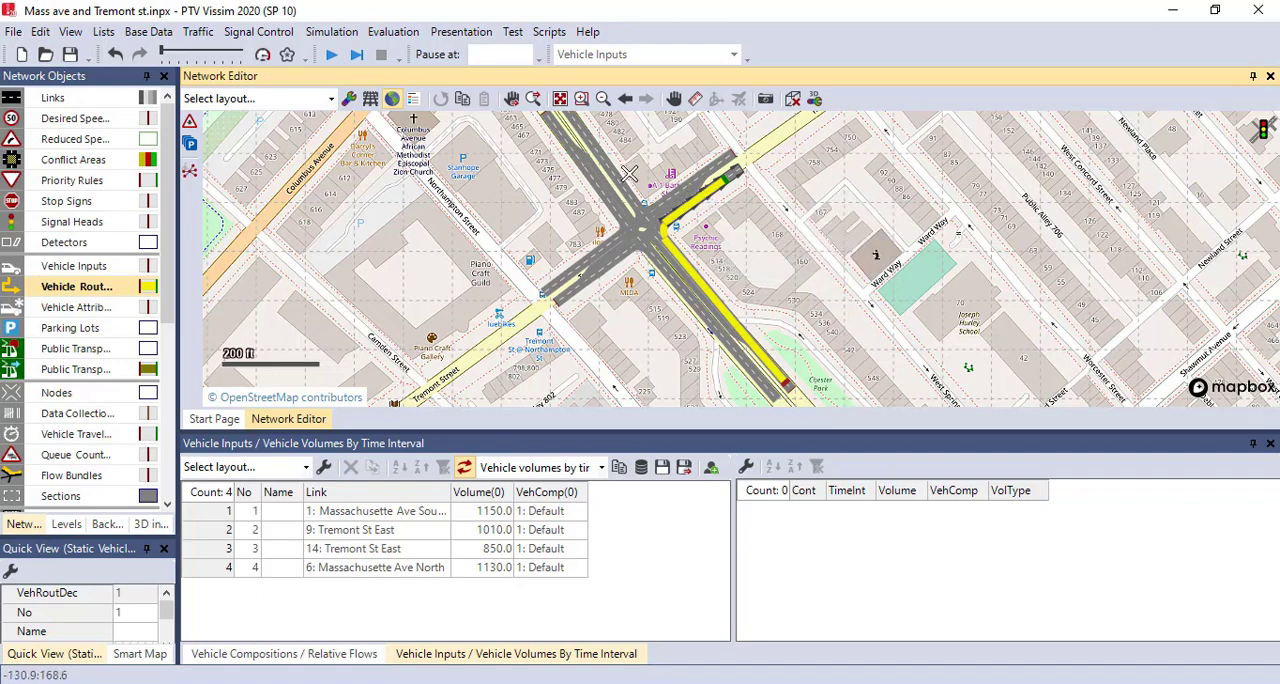
drag(604, 145, 653, 203)
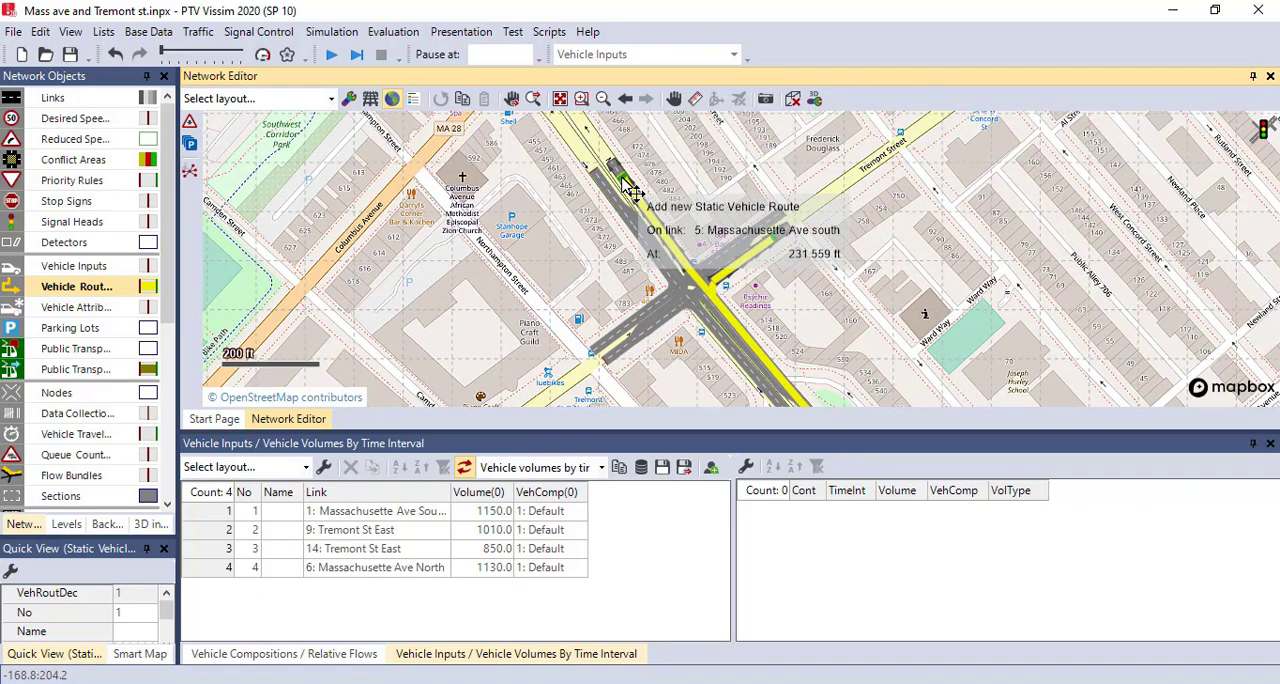
click(625, 182)
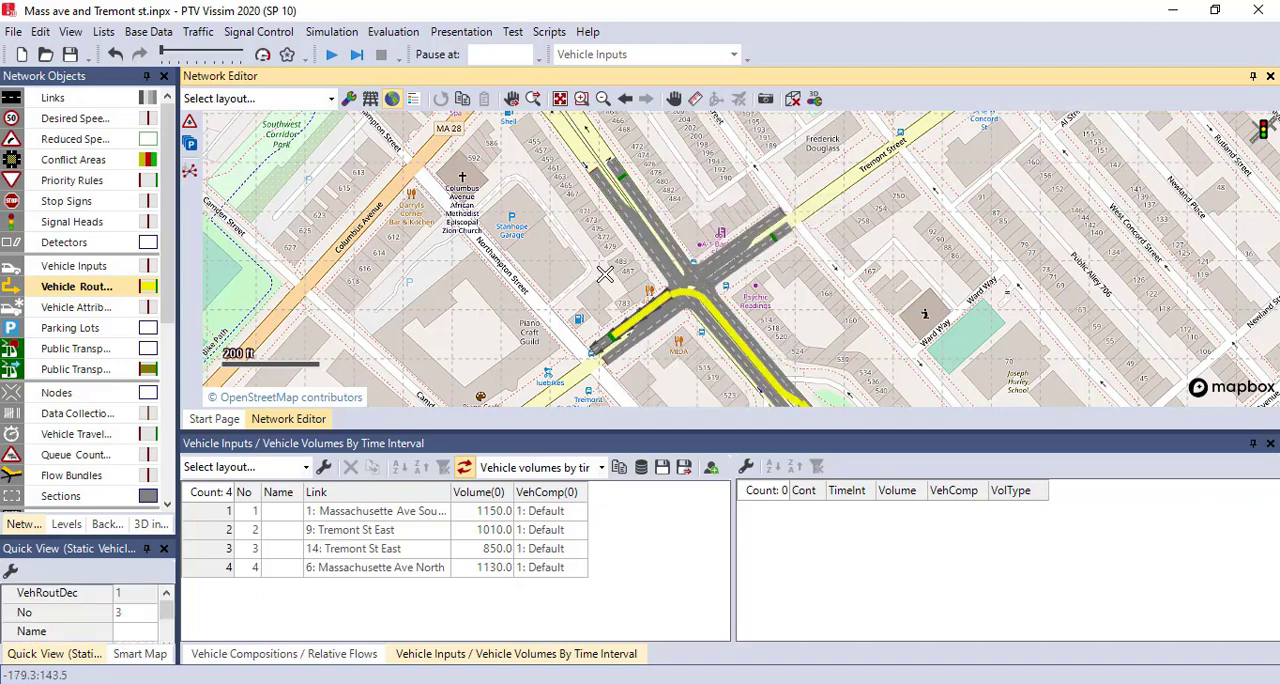
drag(603, 277, 583, 240)
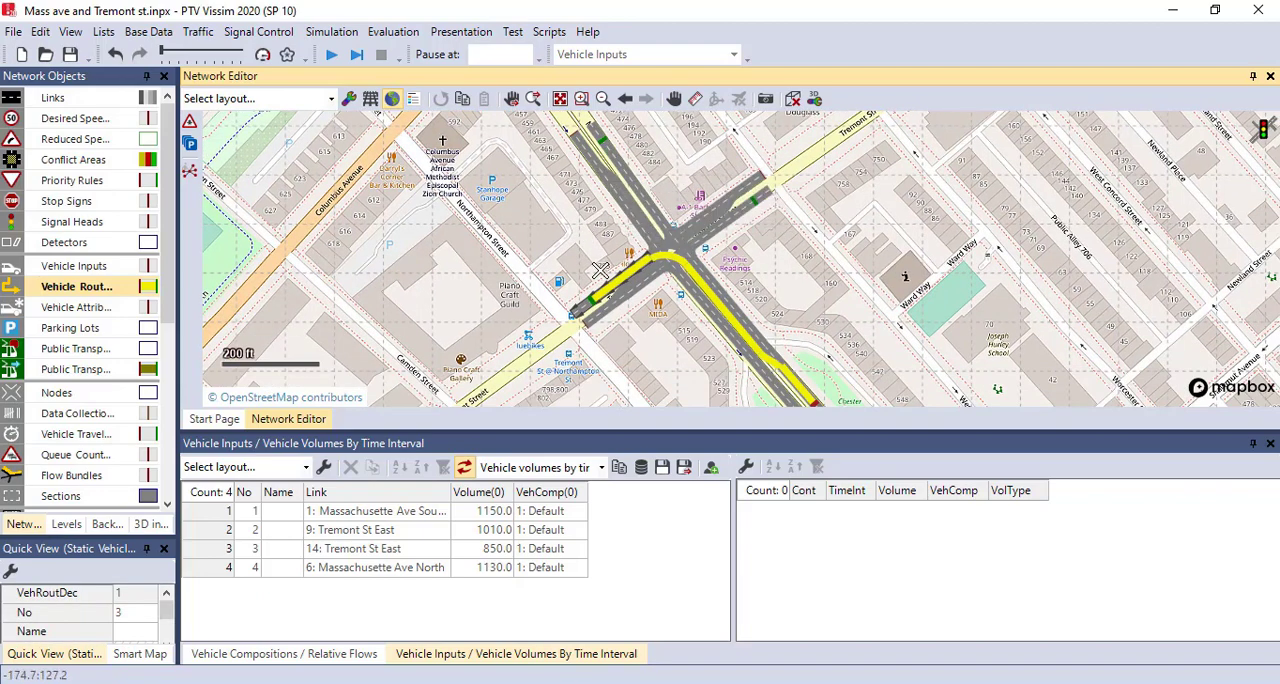
click(666, 338)
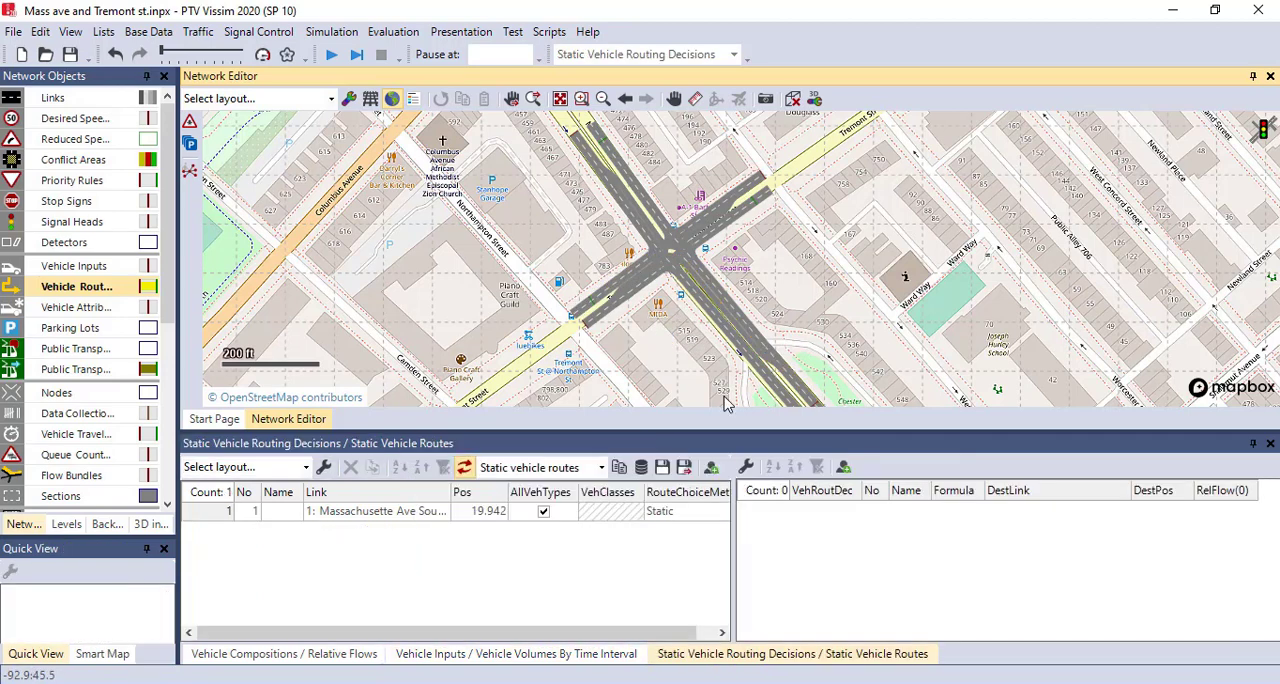
- Examine each of the three static routes of the Massachusette Ave South decision in the routes list and on the map
click(226, 515)
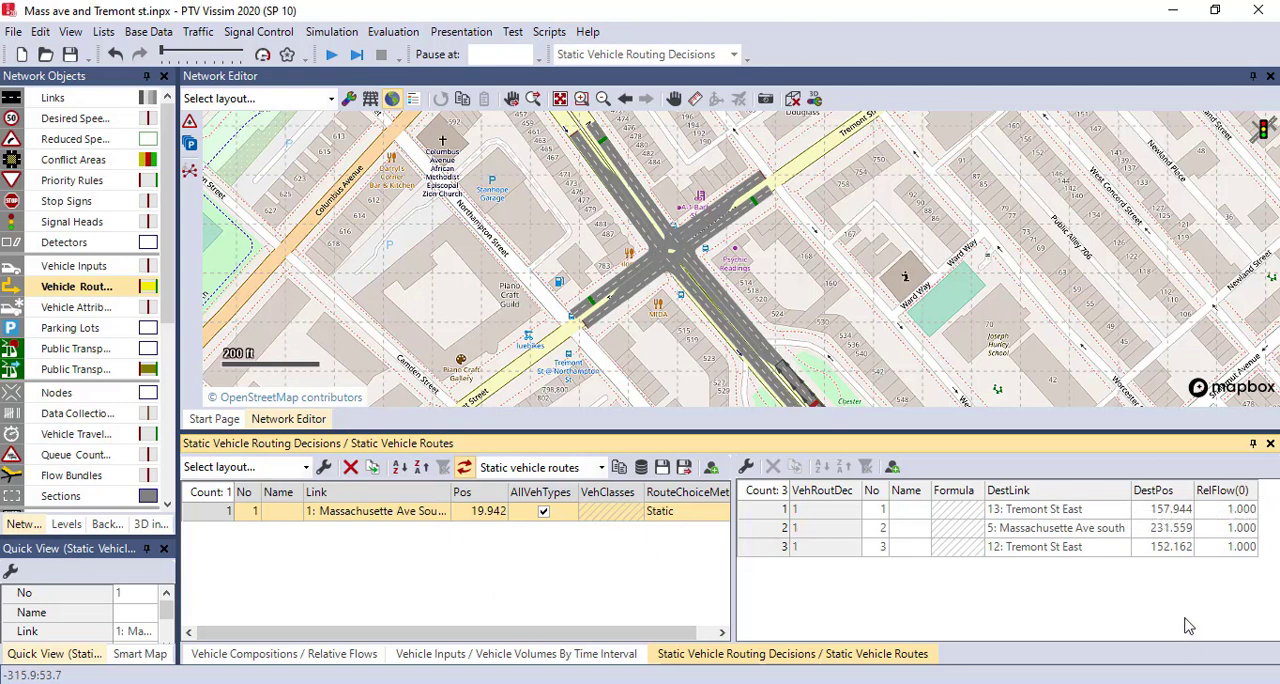
click(768, 511)
click(773, 528)
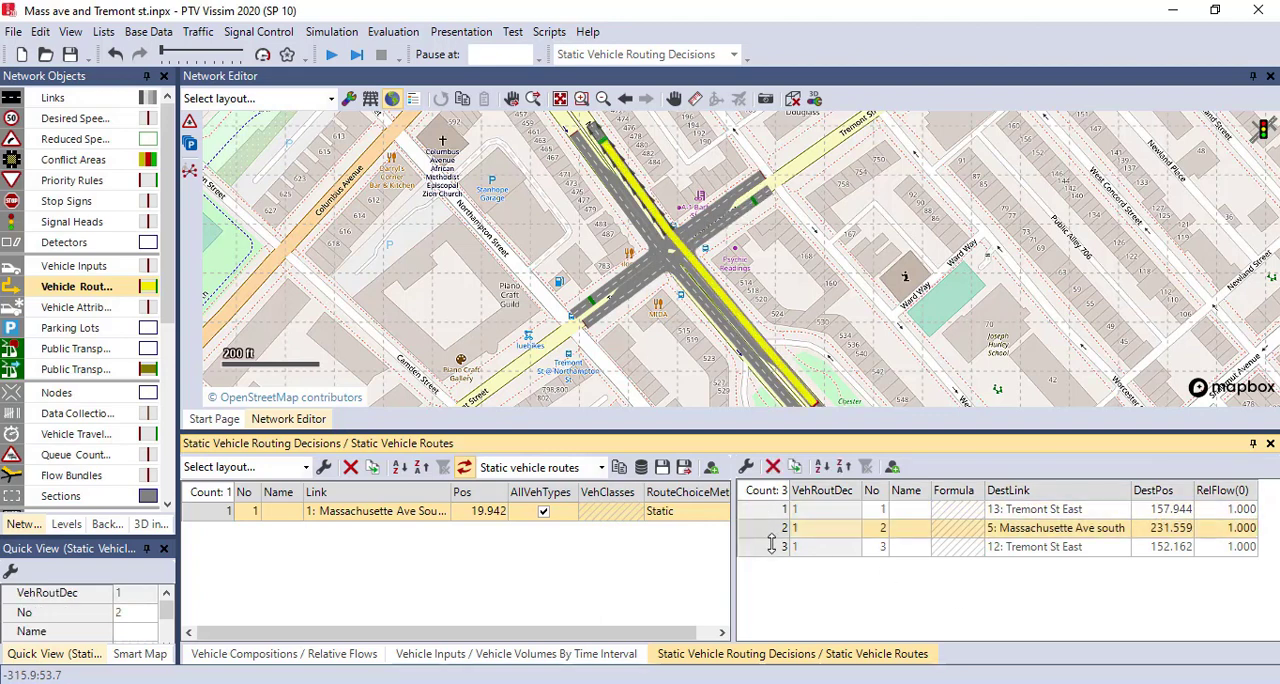
click(773, 547)
click(773, 509)
click(773, 528)
drag(773, 540, 773, 542)
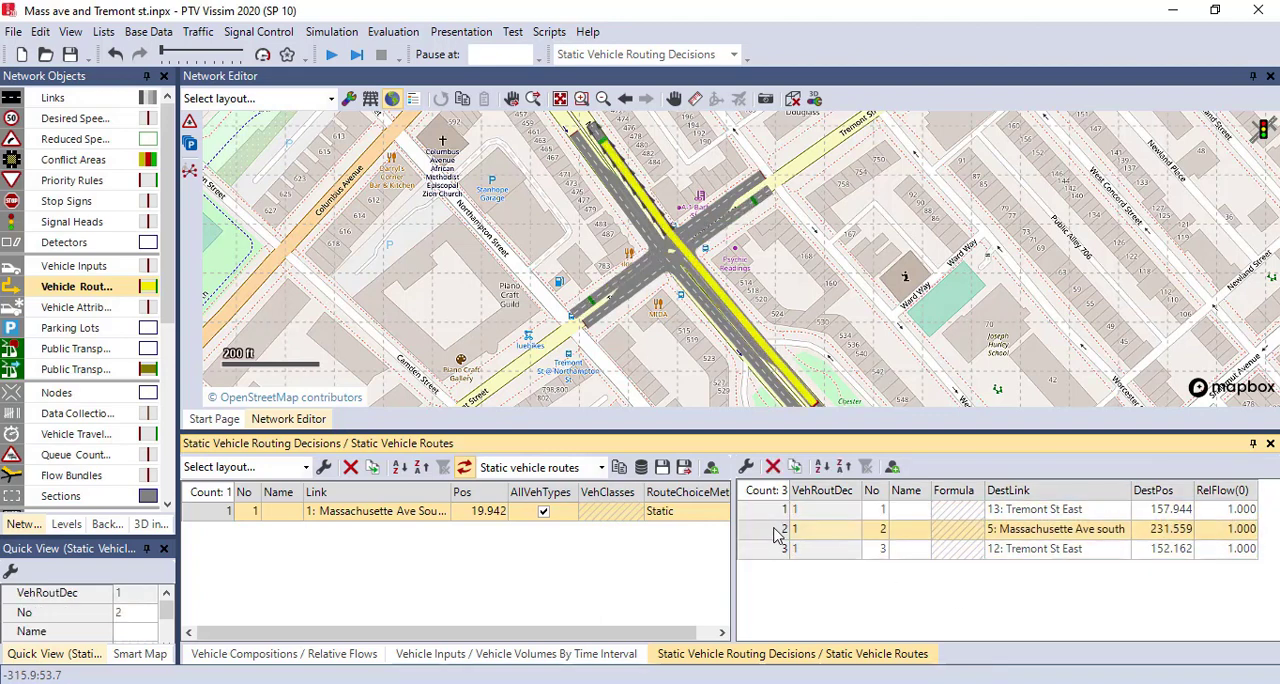
click(771, 510)
click(771, 550)
click(771, 510)
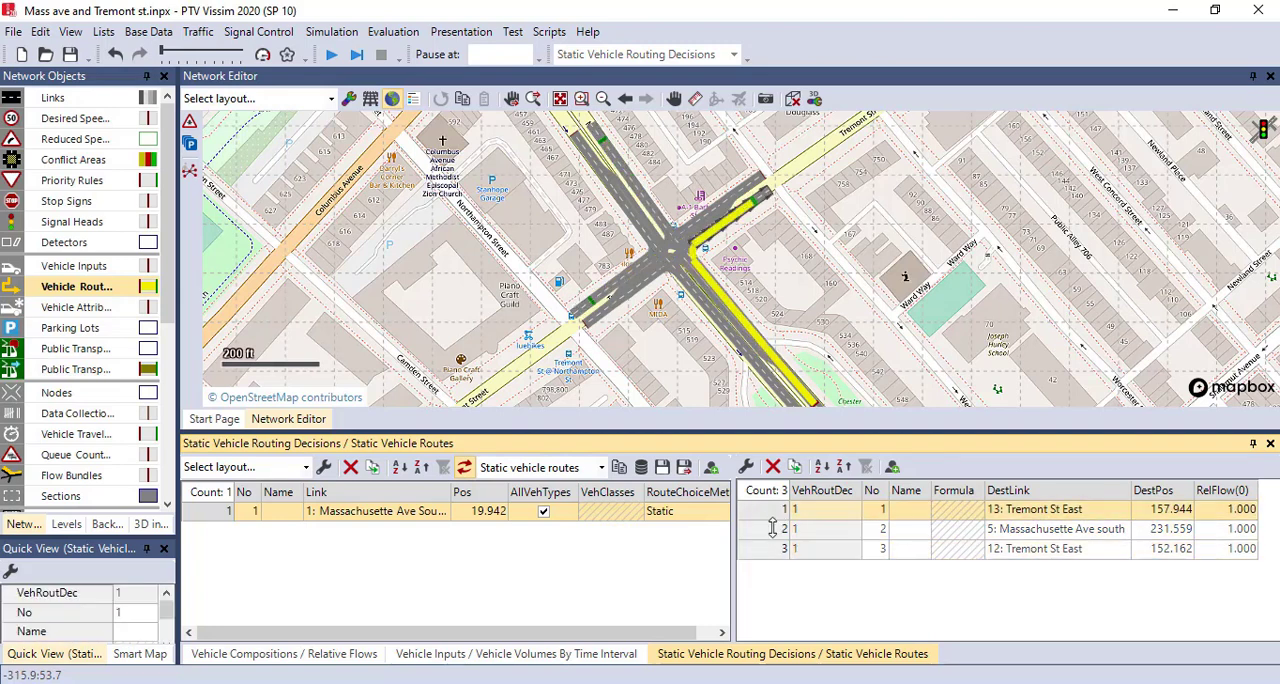
- Set the relative flows of the link 1 decision's routes to 200 for link 13, 800 for link 5 and 150 for link 12
click(1232, 549)
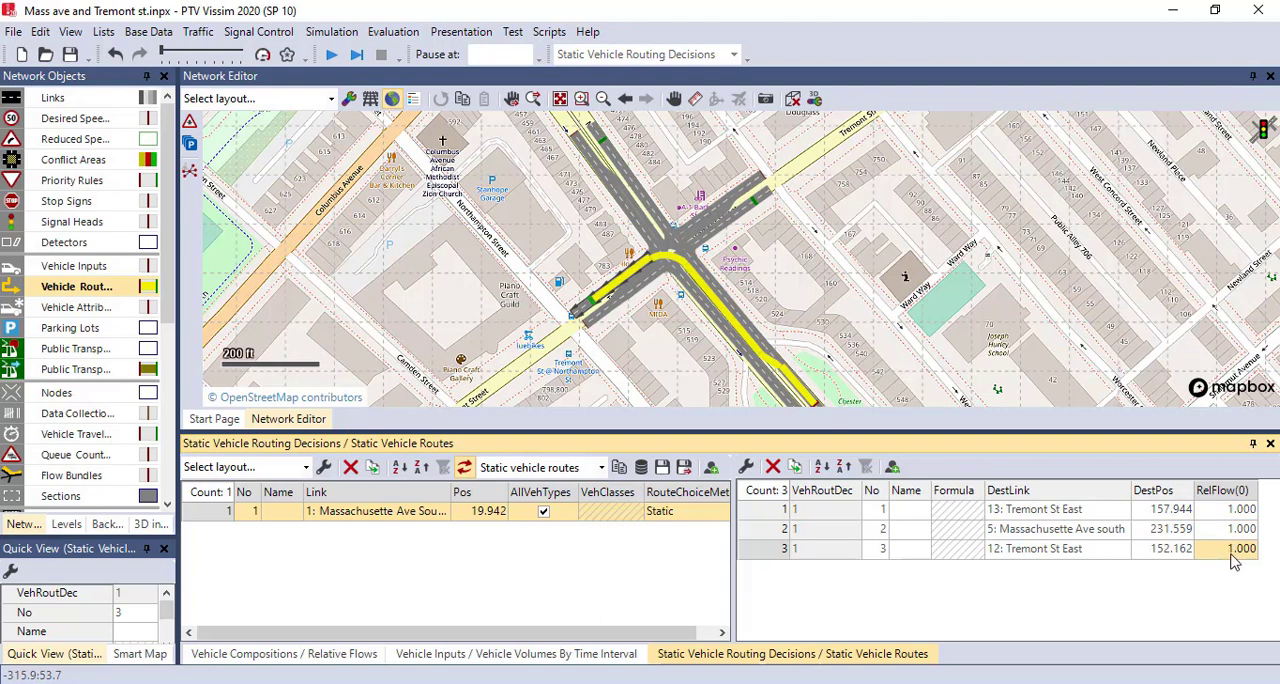
click(1242, 510)
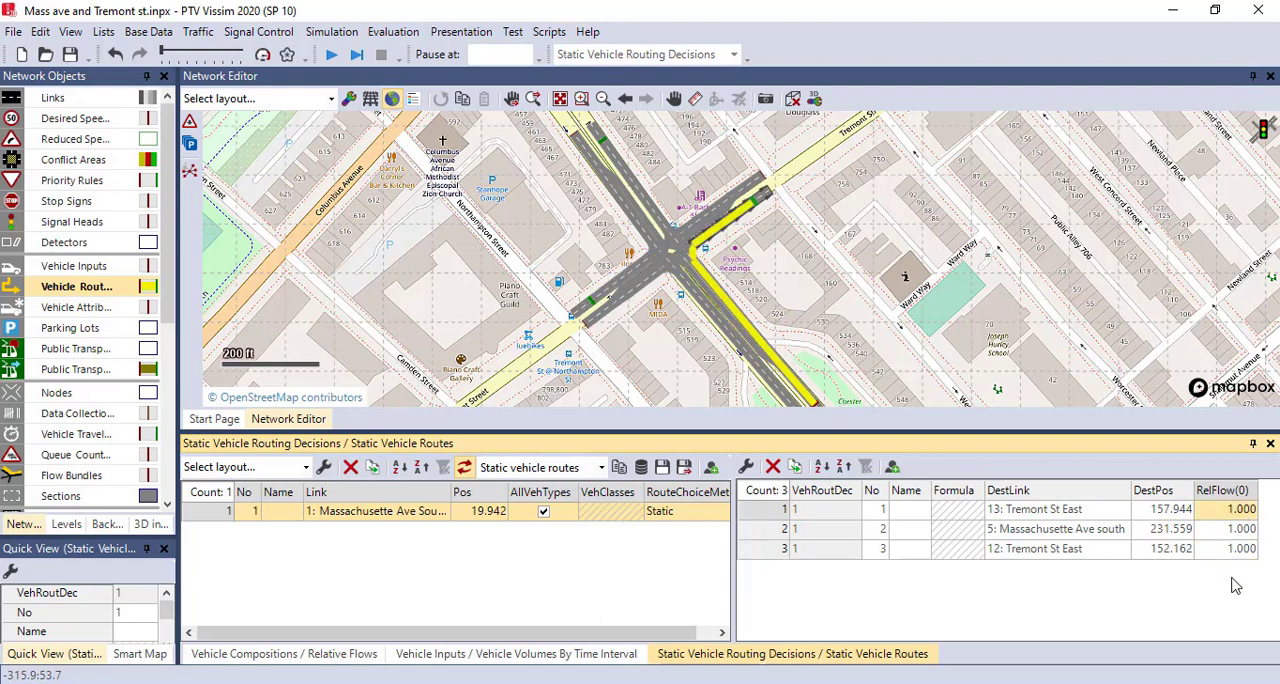
text(200)
key(Return)
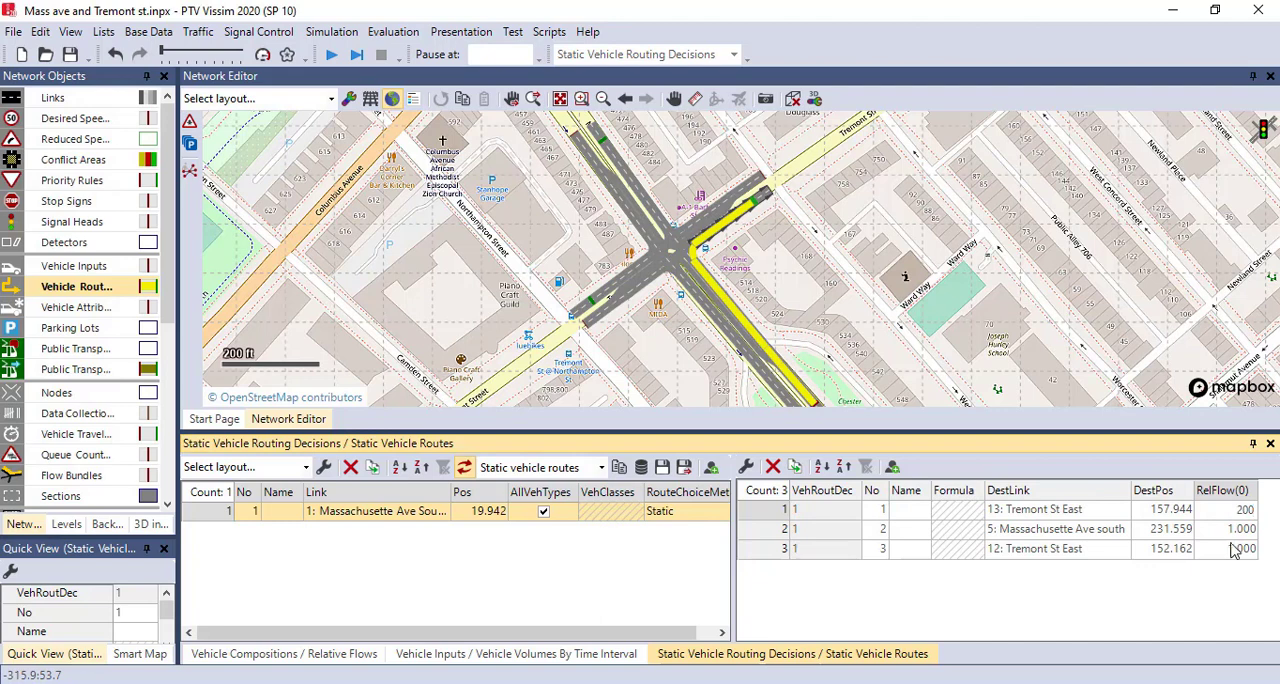
click(1231, 533)
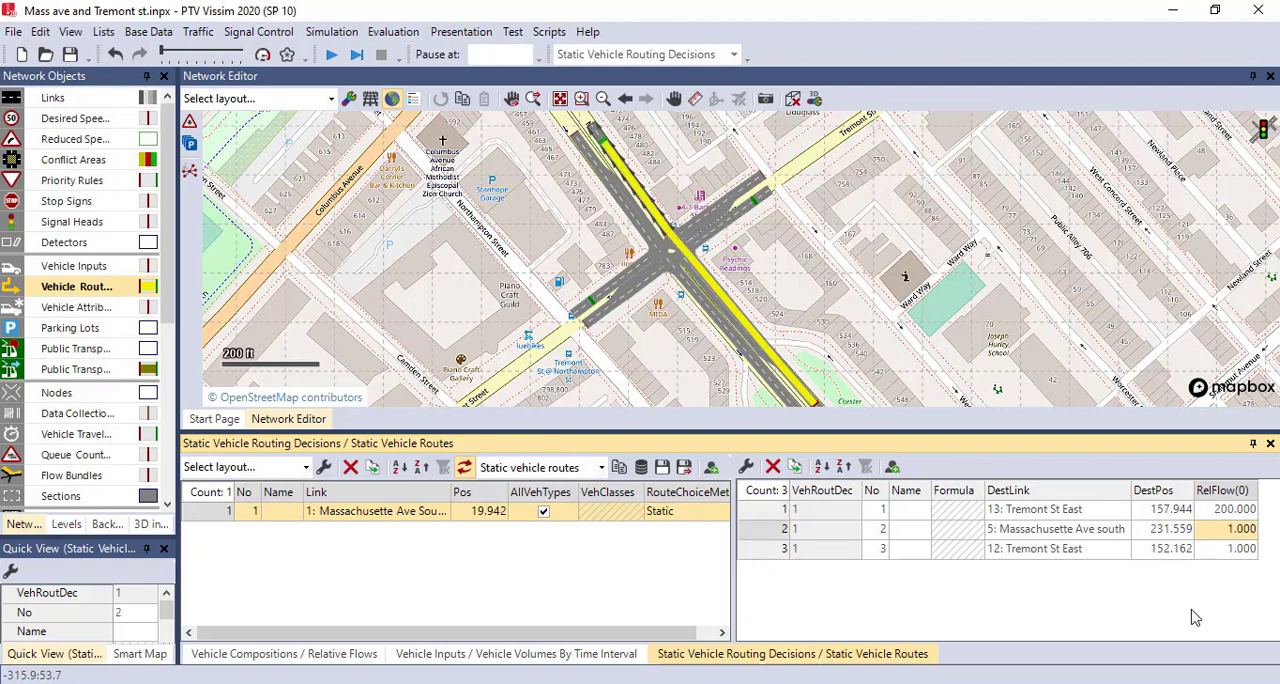
text(800)
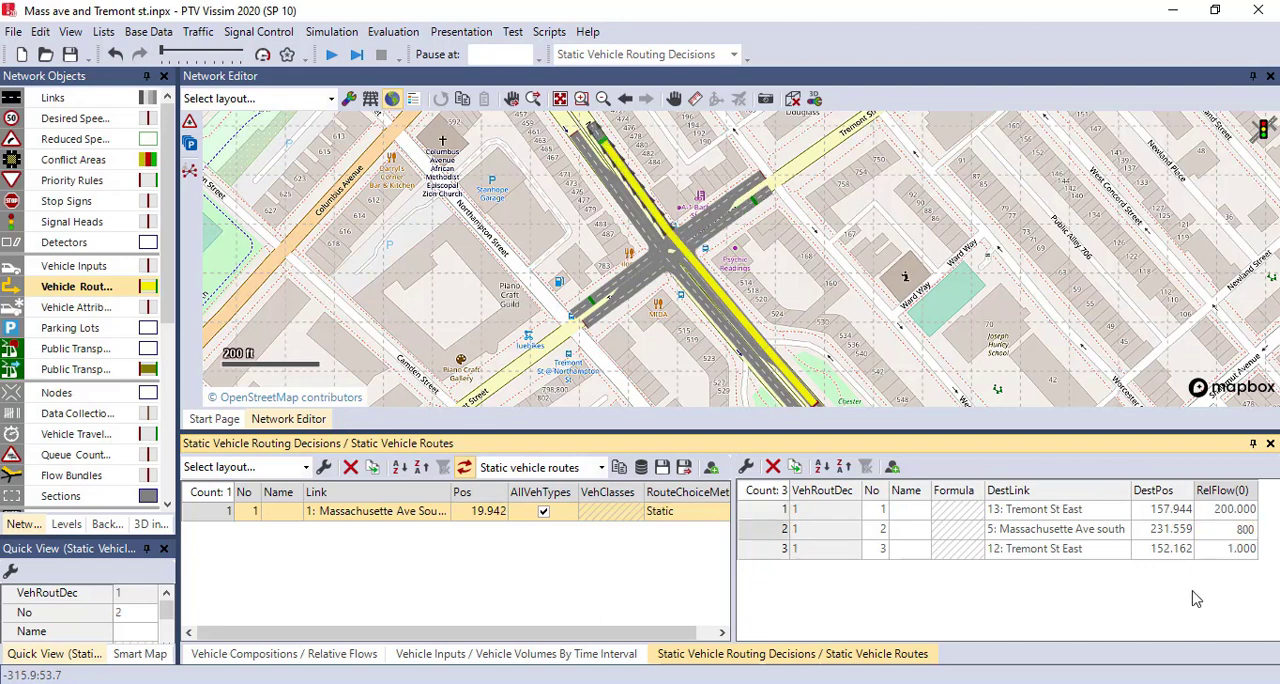
click(1233, 552)
text(150)
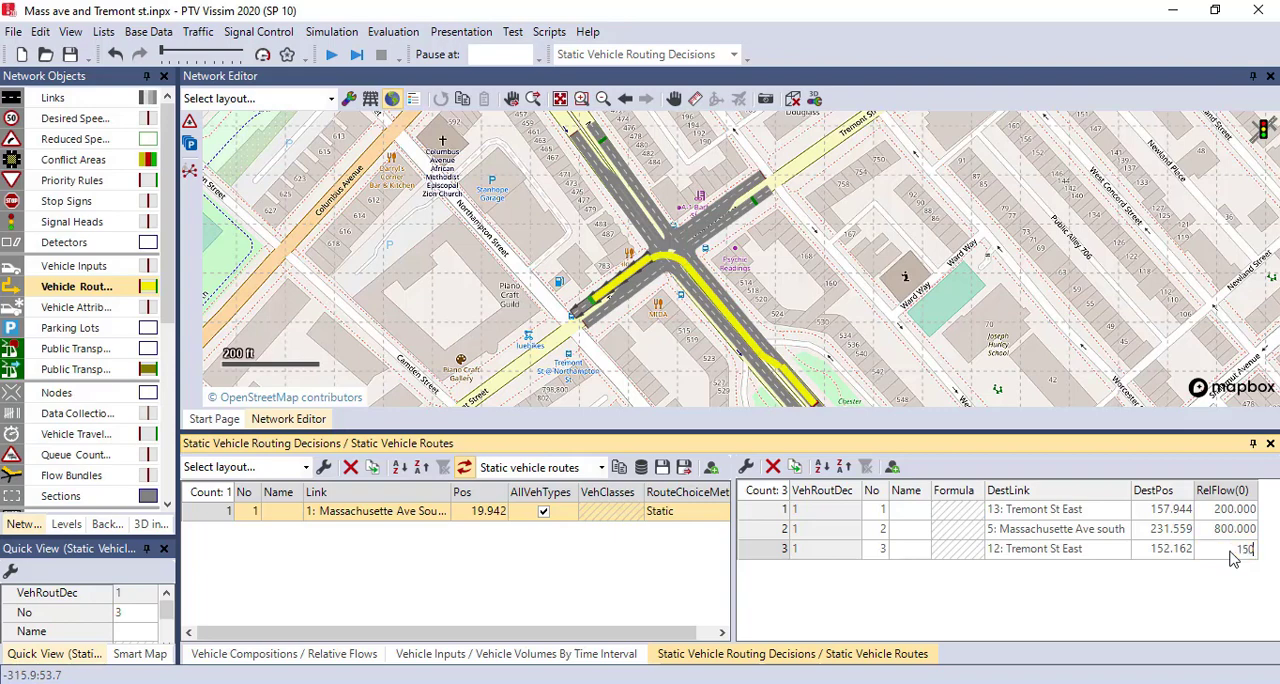
- Place a static routing decision on link 9 at about 20 ft, with routes to links 4 (about 304 ft), 13 (about 156 ft) and 5 (about 212 ft)
click(606, 346)
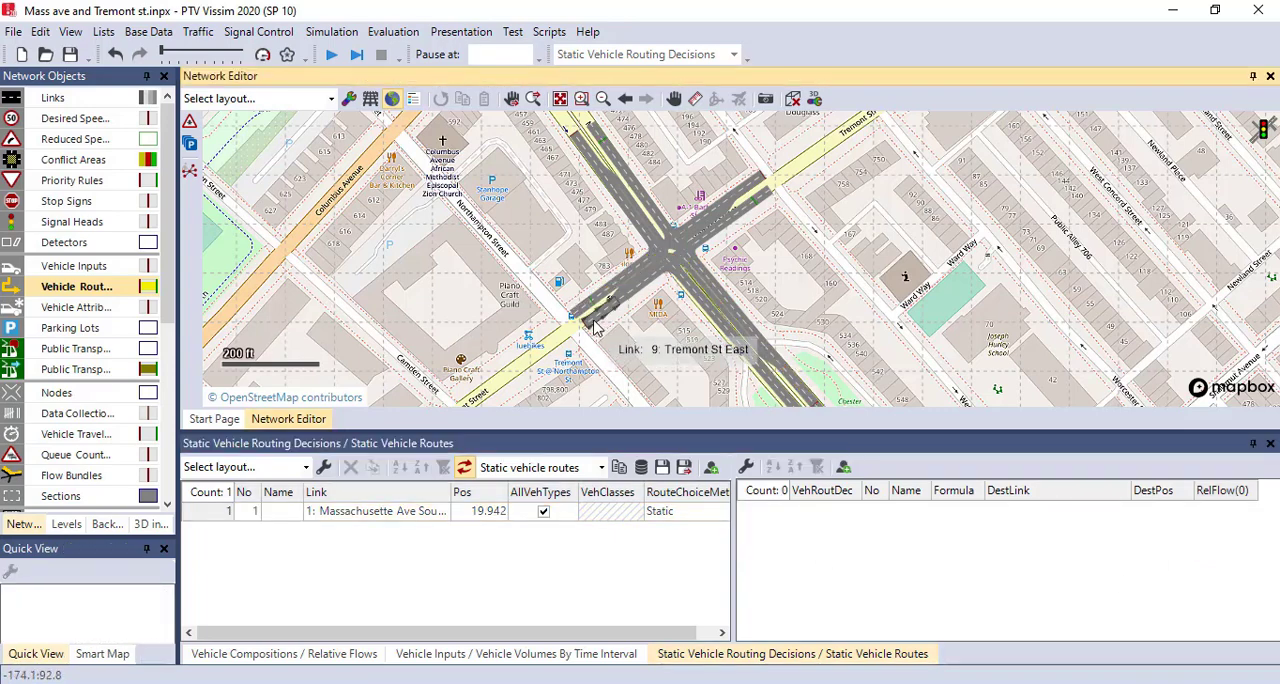
right_click(594, 326)
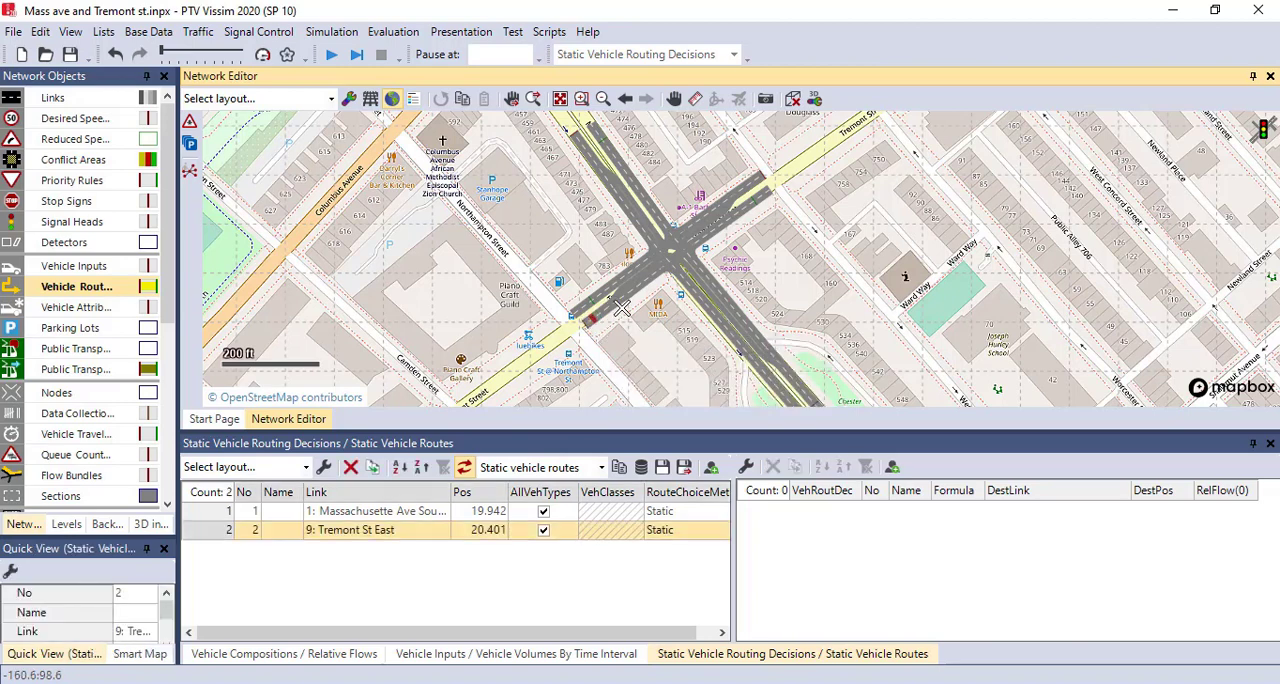
click(776, 394)
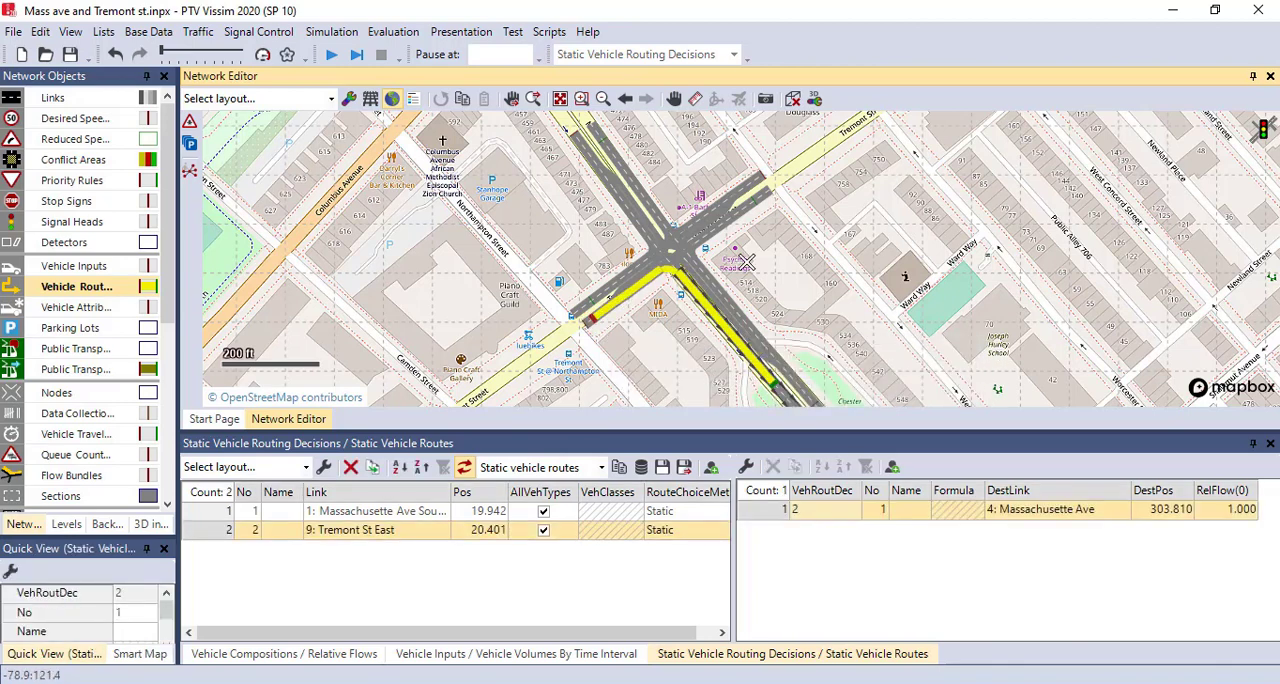
click(763, 213)
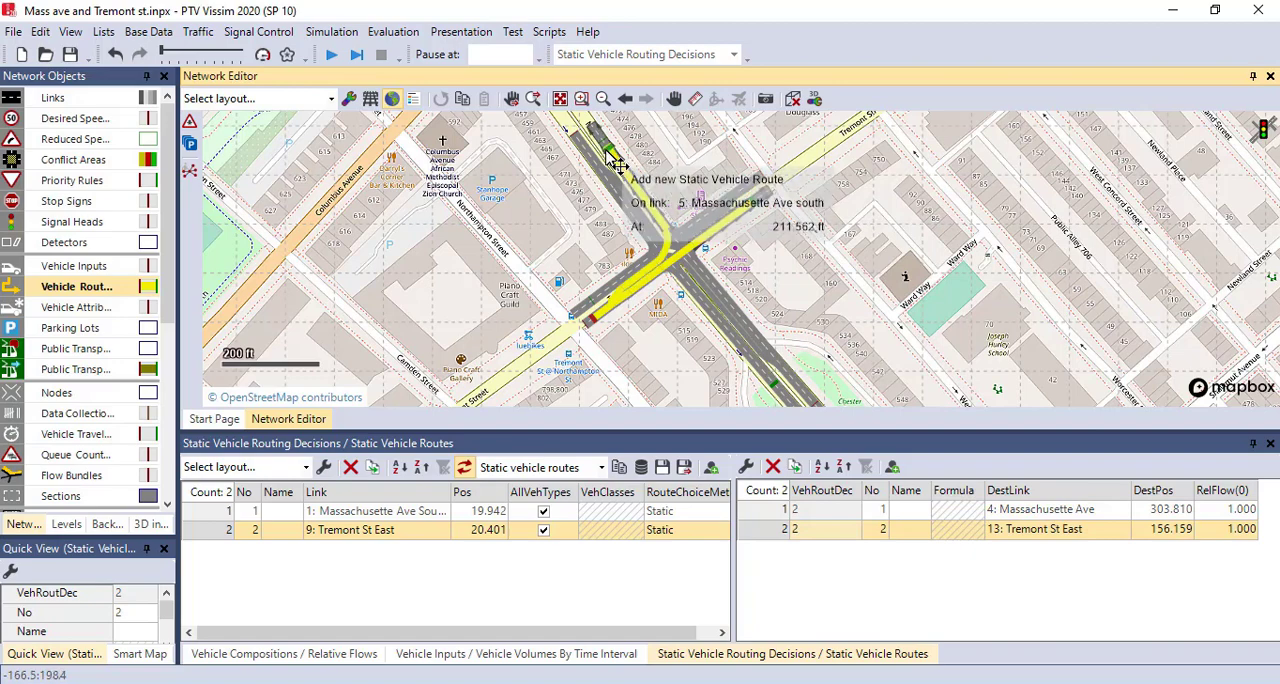
click(634, 158)
click(573, 191)
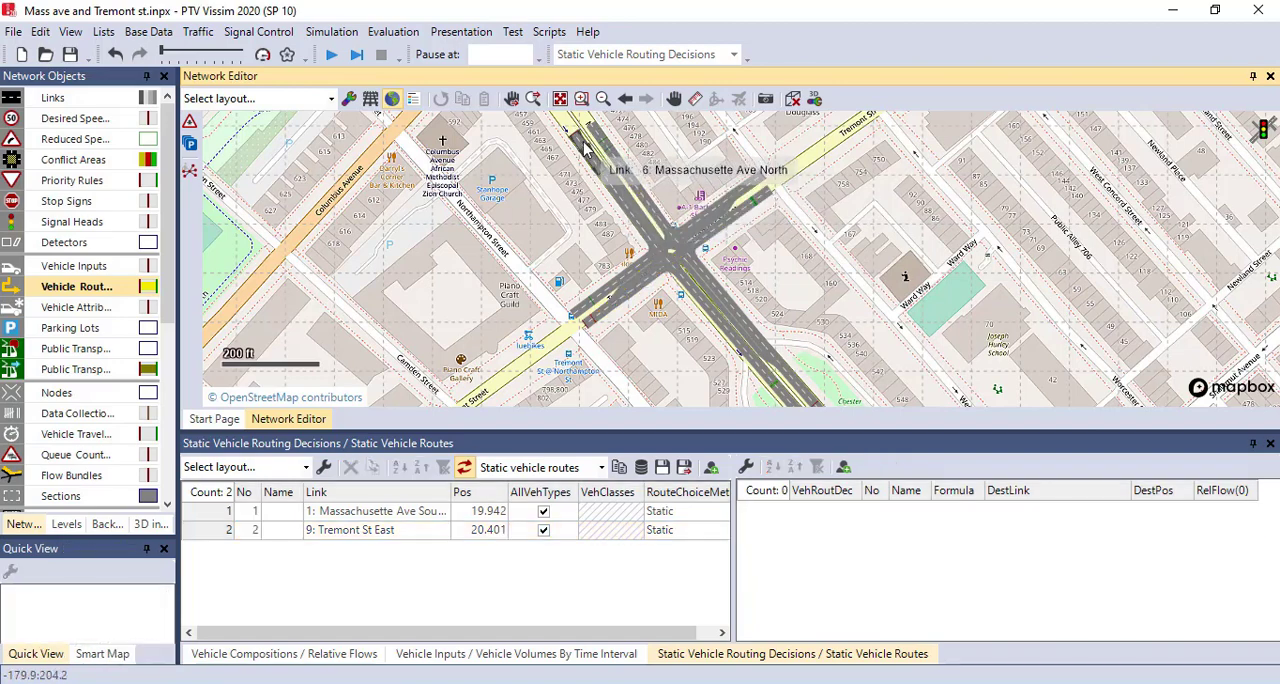
- Place a static routing decision on link 6 at about 27 ft, with routes to links 12 (about 145 ft), 4 (about 307 ft) and 13 (about 144 ft)
right_click(581, 143)
click(606, 306)
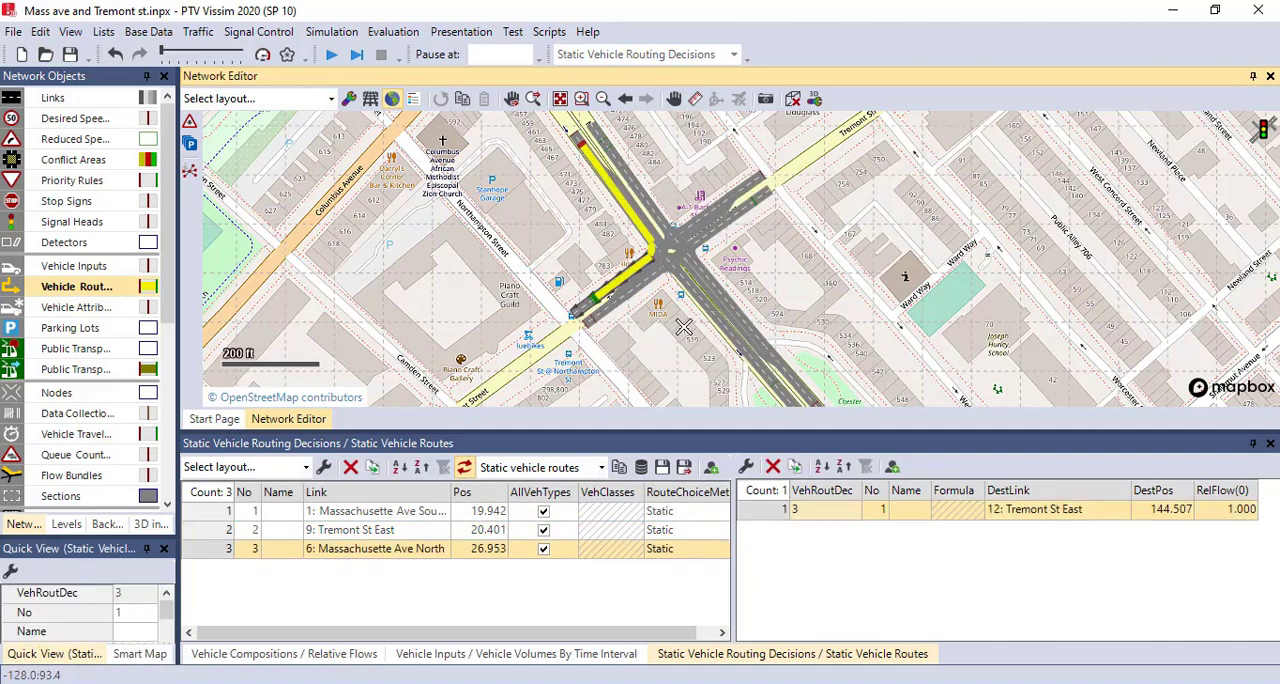
click(785, 395)
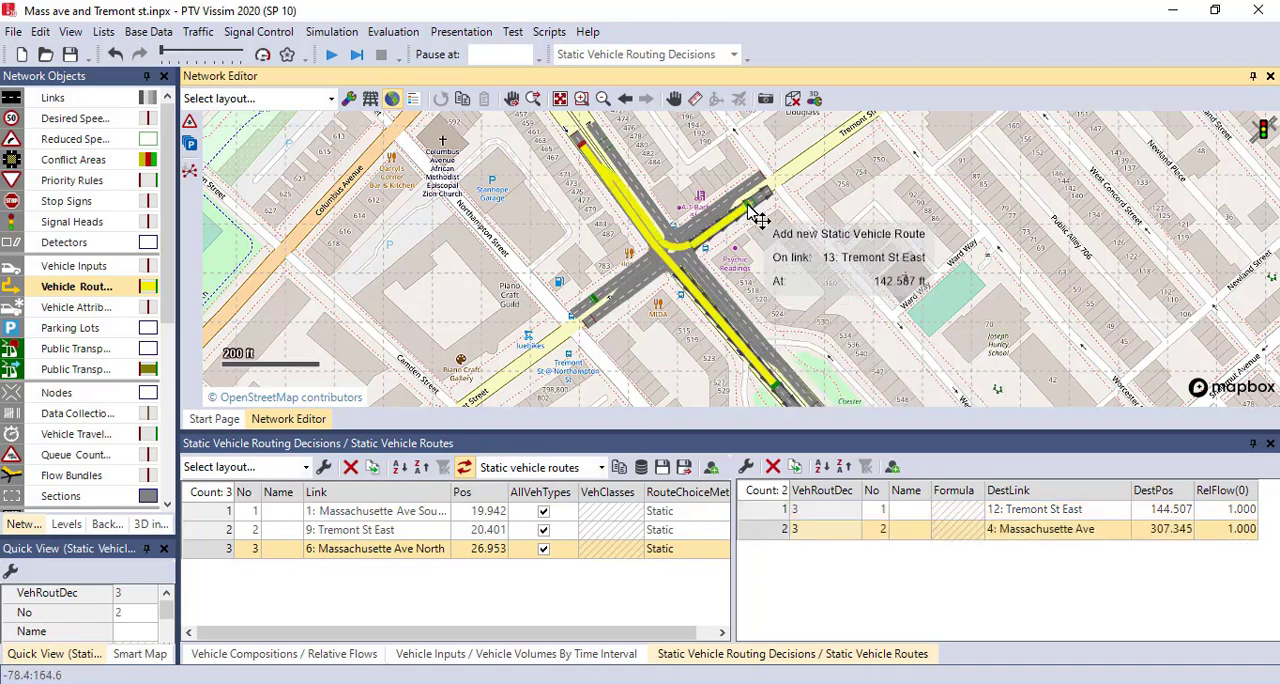
click(762, 211)
click(783, 228)
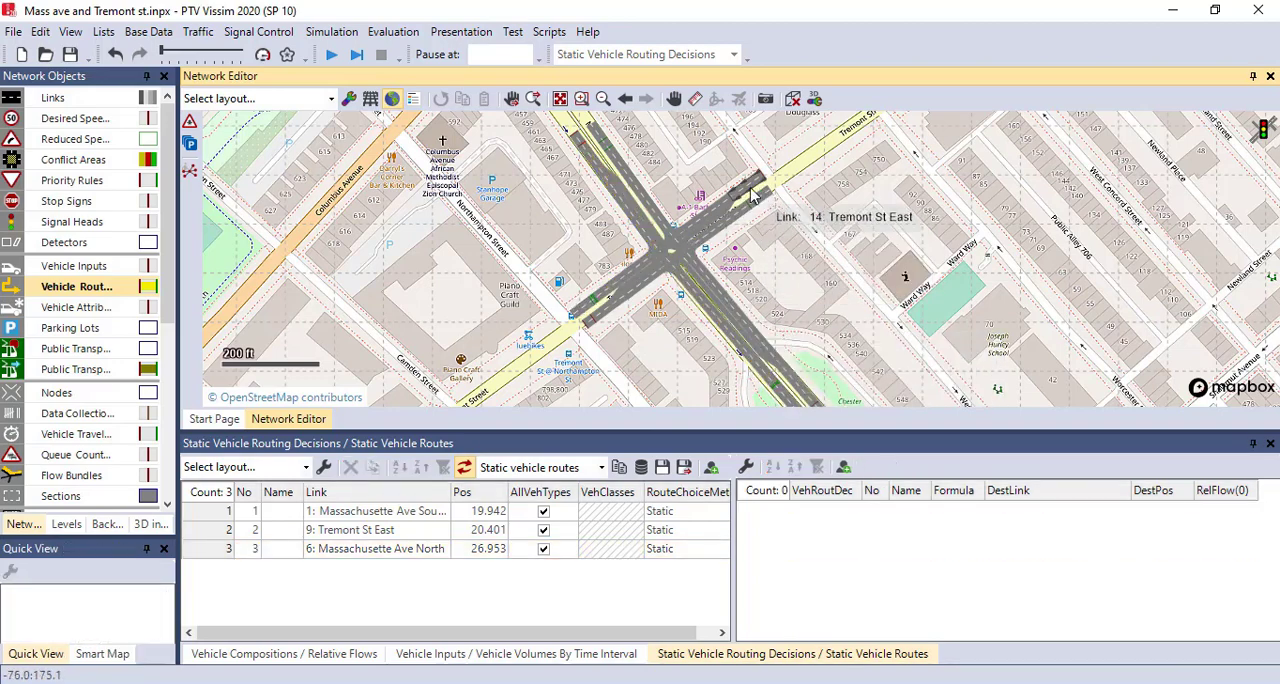
- Place a static routing decision on link 14 at about 35 ft, with routes to link 5 (about 210 ft), link 12 (about 149 ft) and link 4
right_click(752, 187)
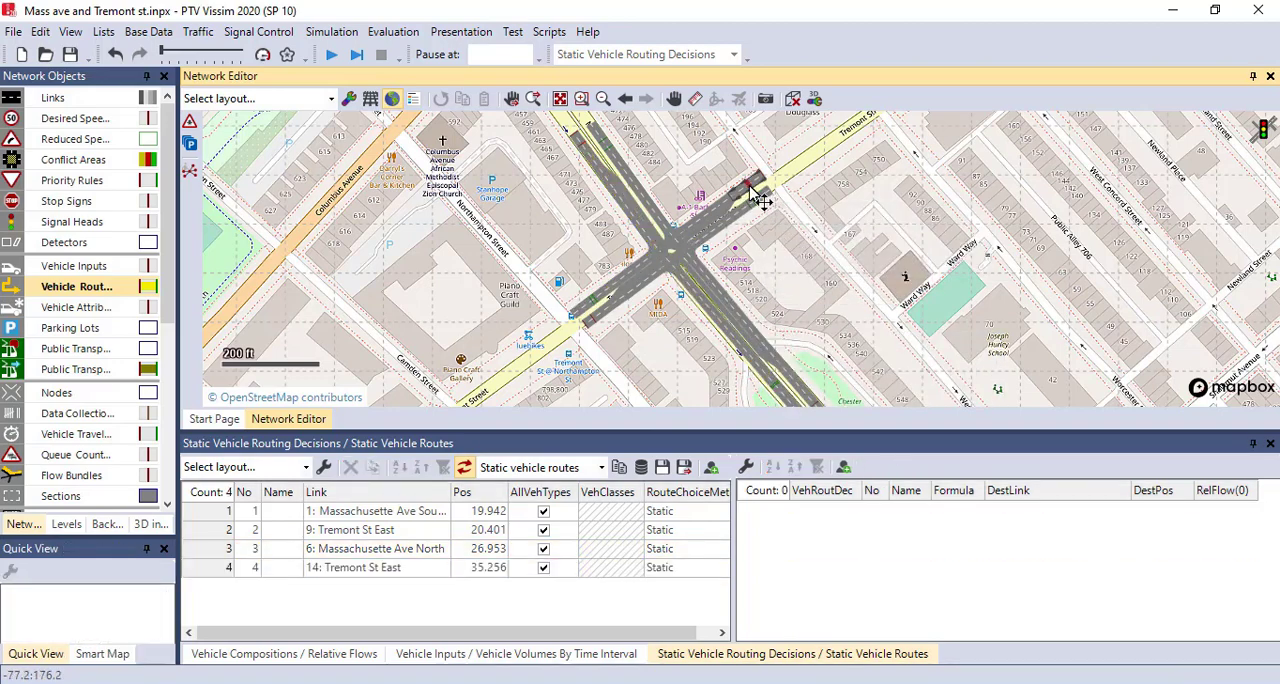
click(612, 158)
click(593, 310)
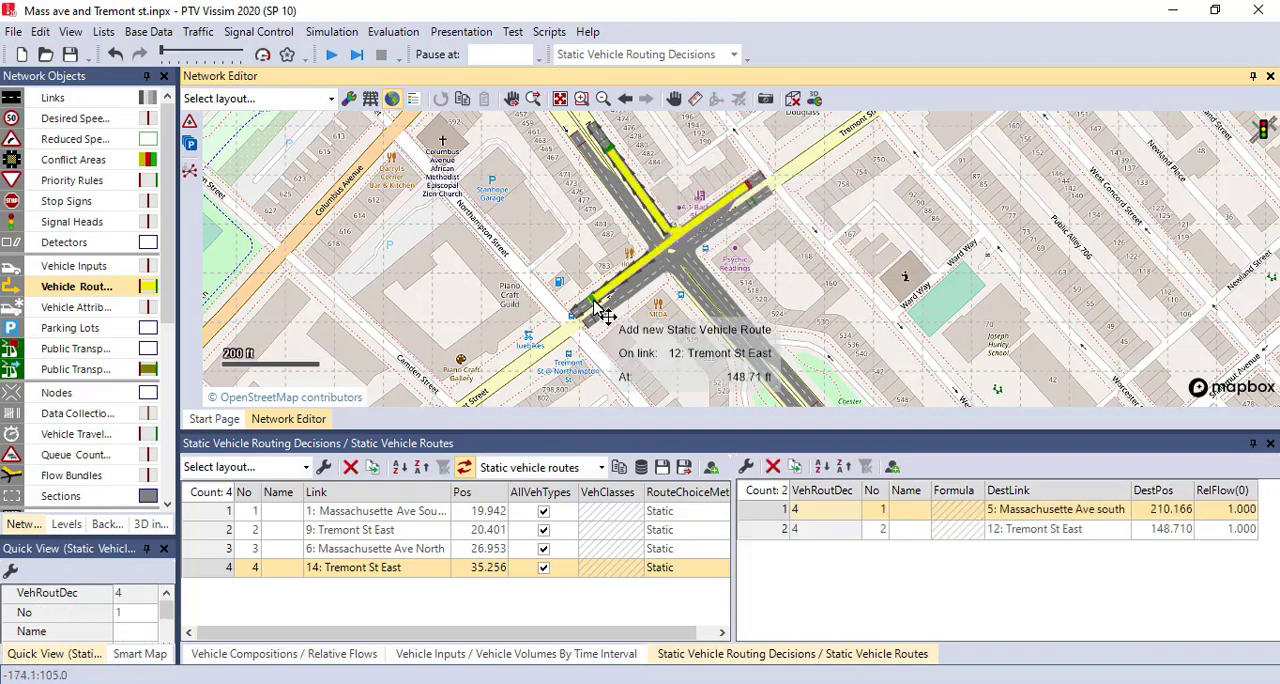
click(790, 394)
click(829, 305)
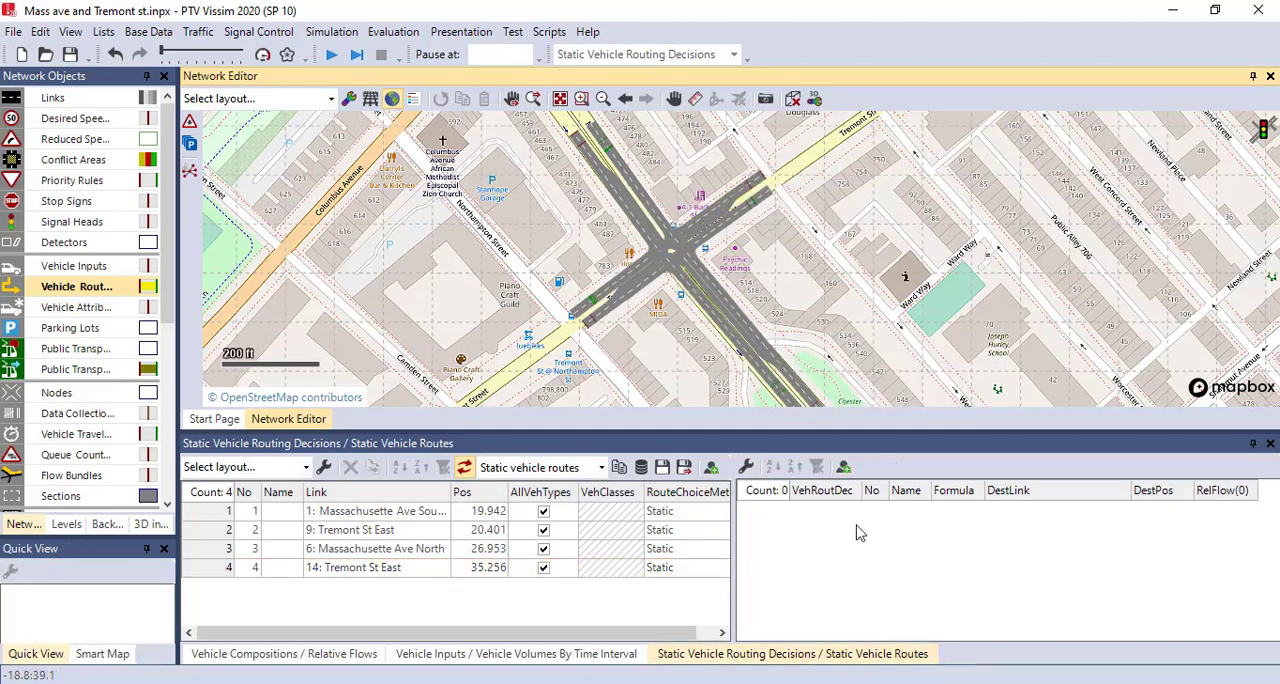
- Set the relative flows of the link 9 decision's routes to 145 for link 4, 680 for link 13 and 185 for link 5
click(224, 532)
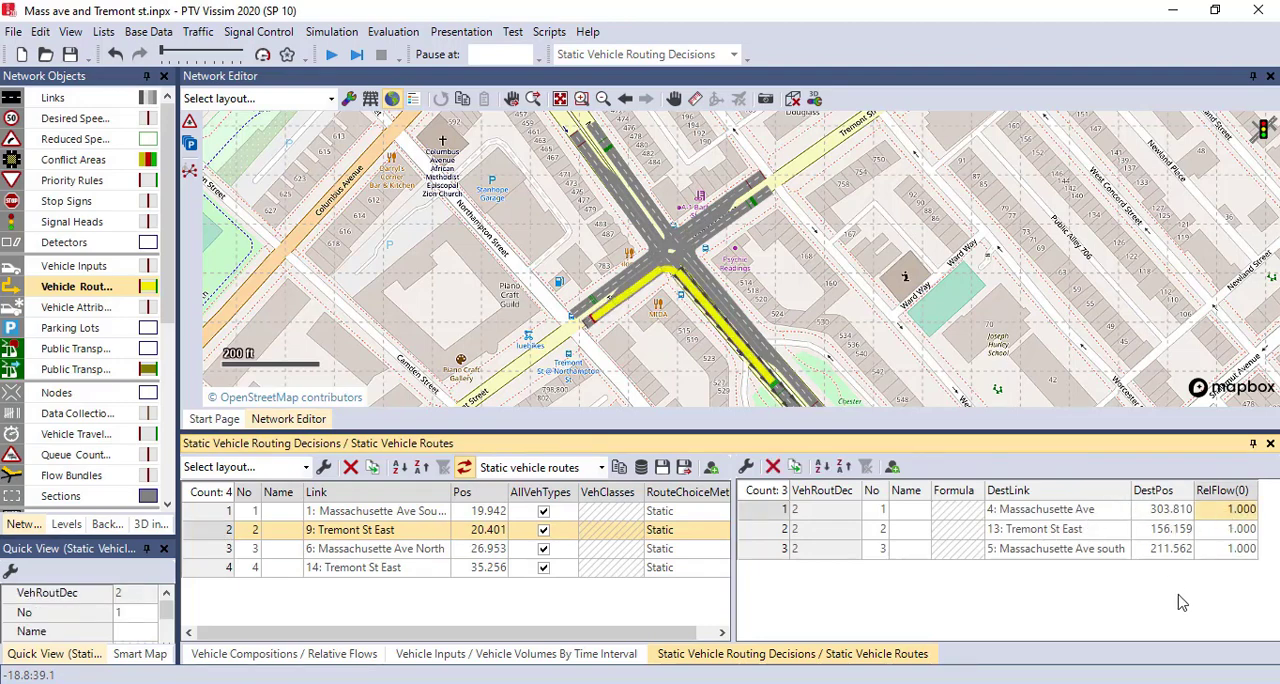
text(145)
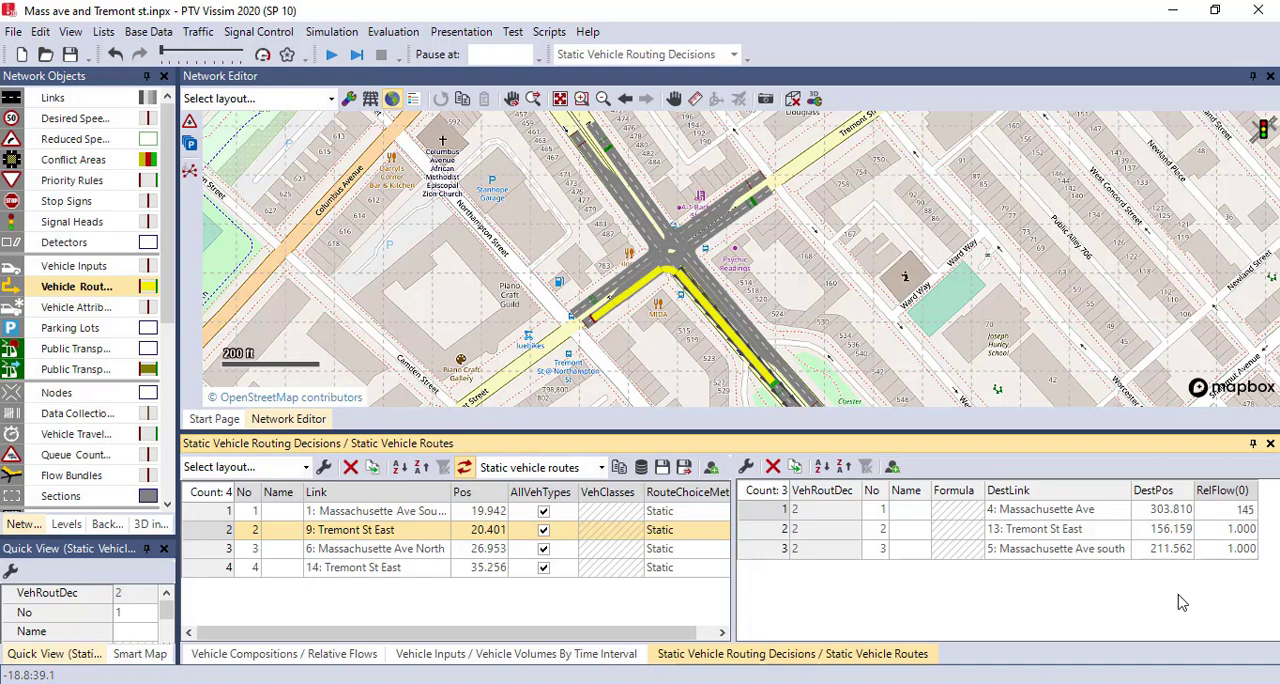
key(Return)
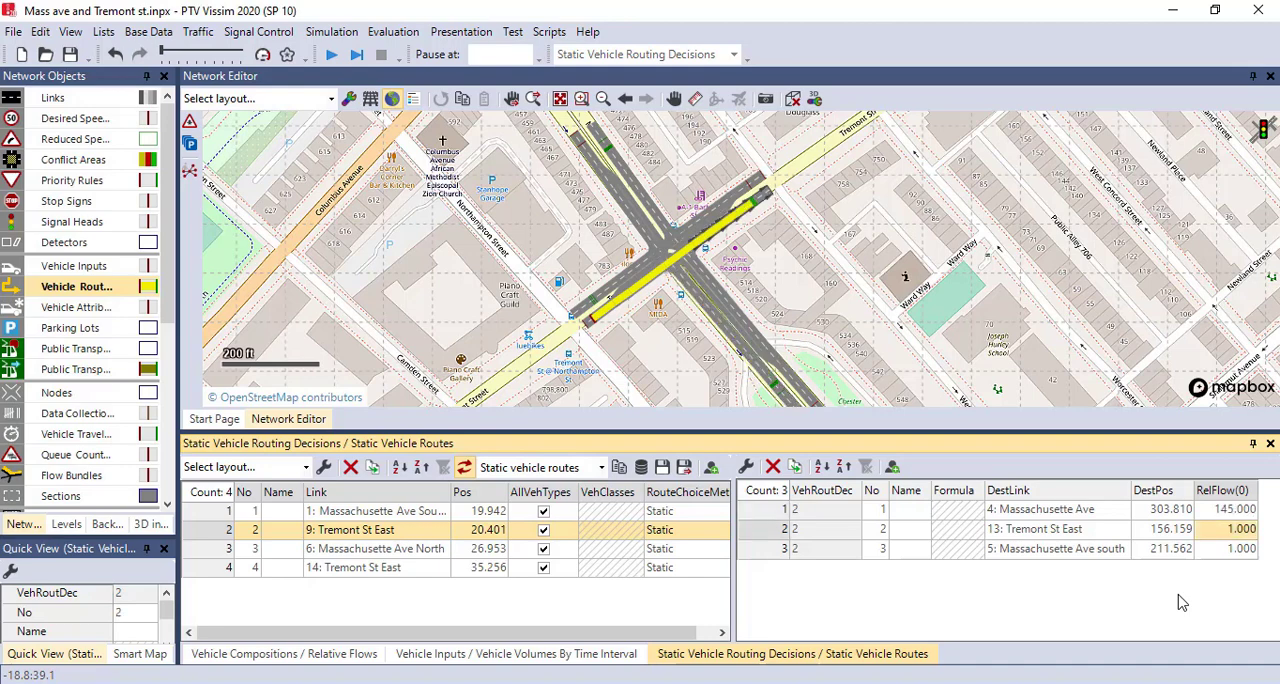
text(680)
key(Return)
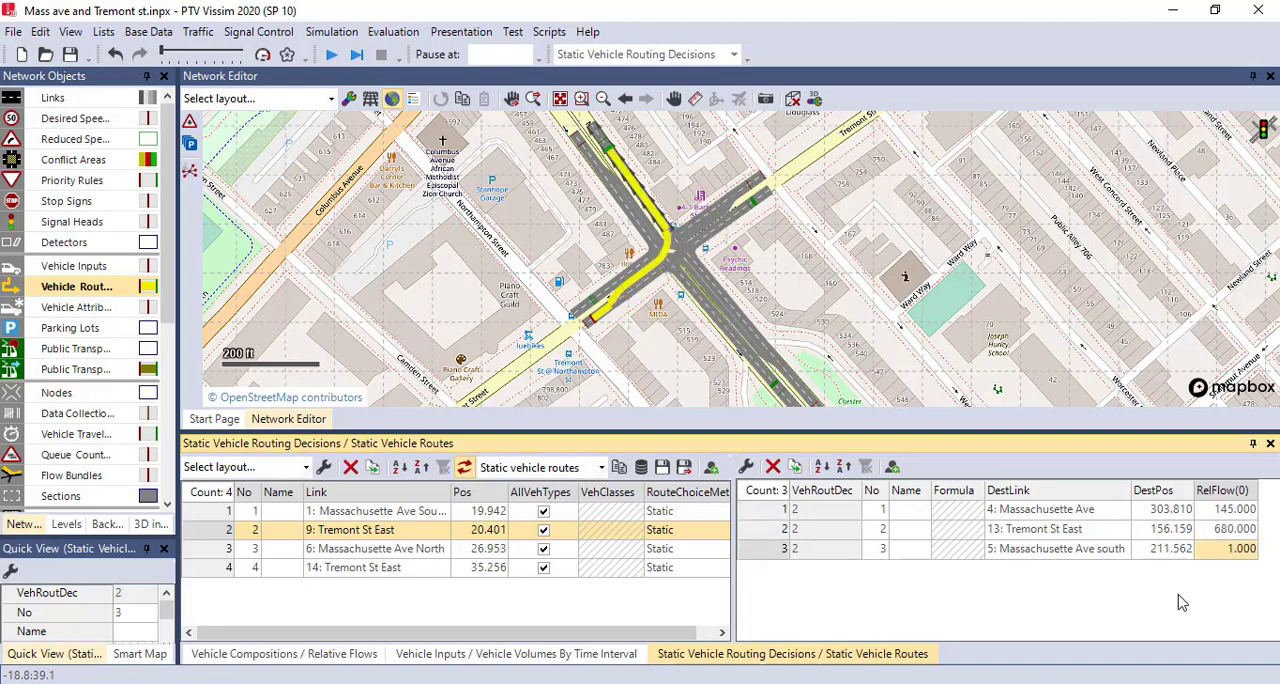
text(185)
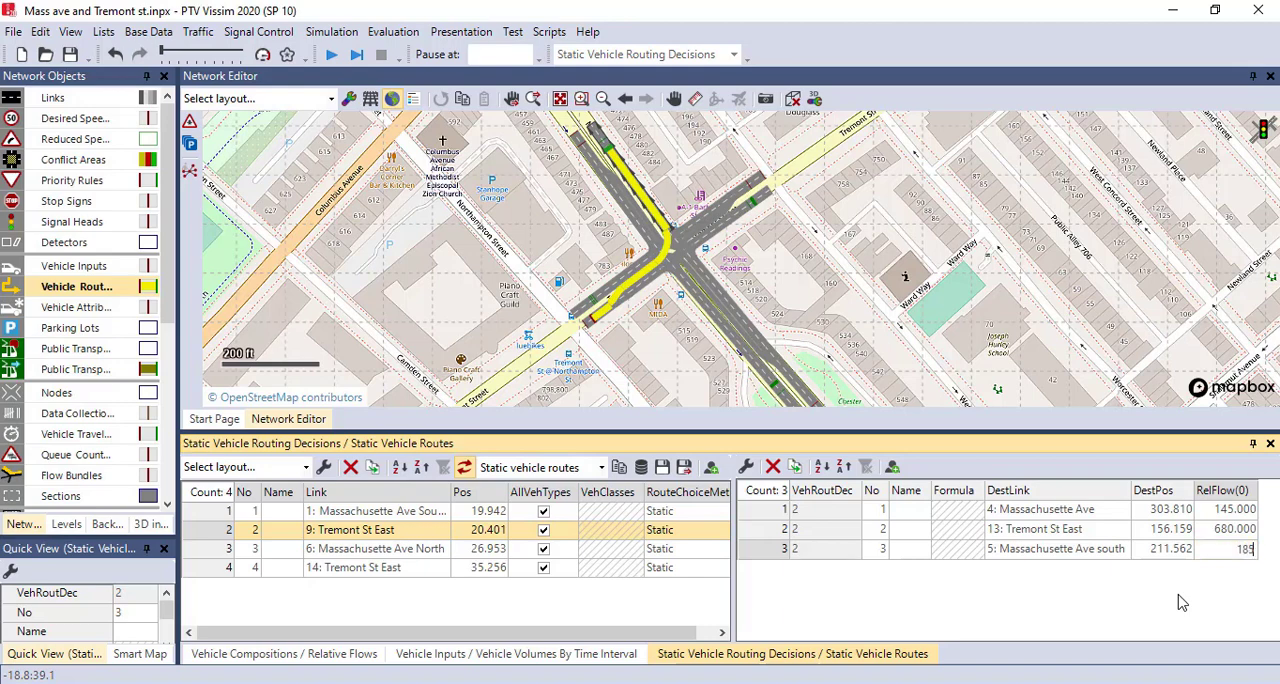
- Set the relative flows of the link 6 decision's routes to 180 for link 12, 750 for link 4 and 200 for link 13
click(230, 549)
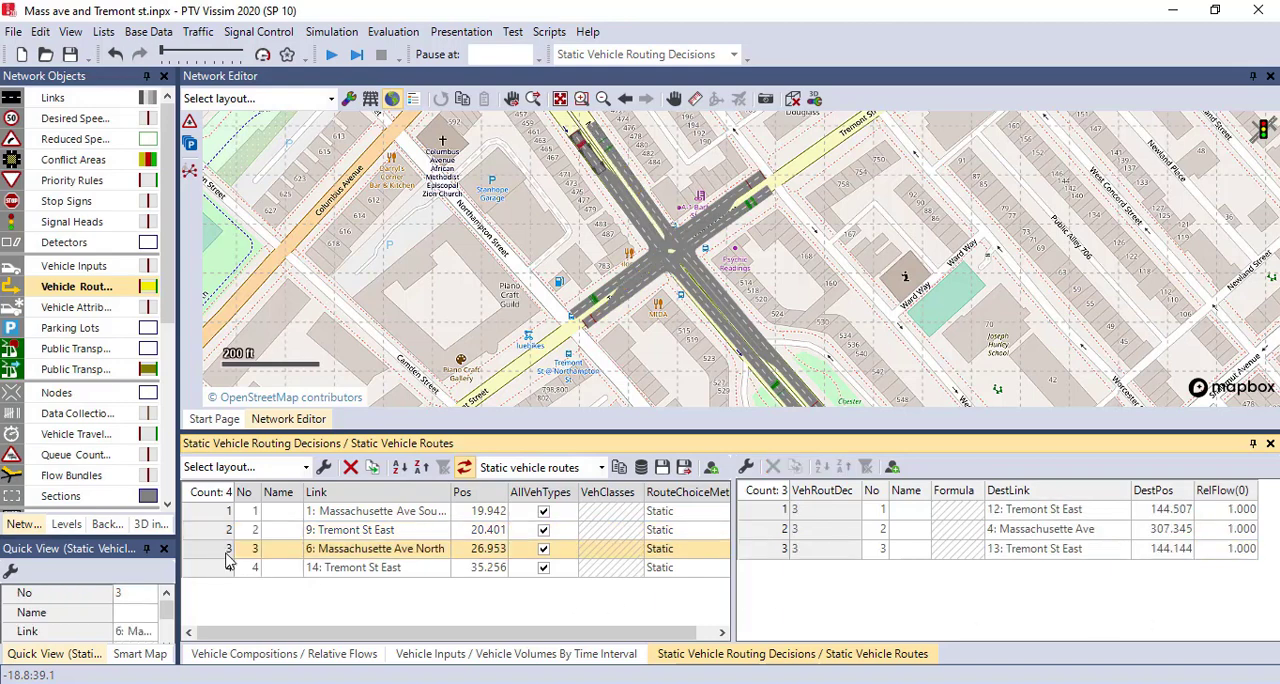
click(1212, 510)
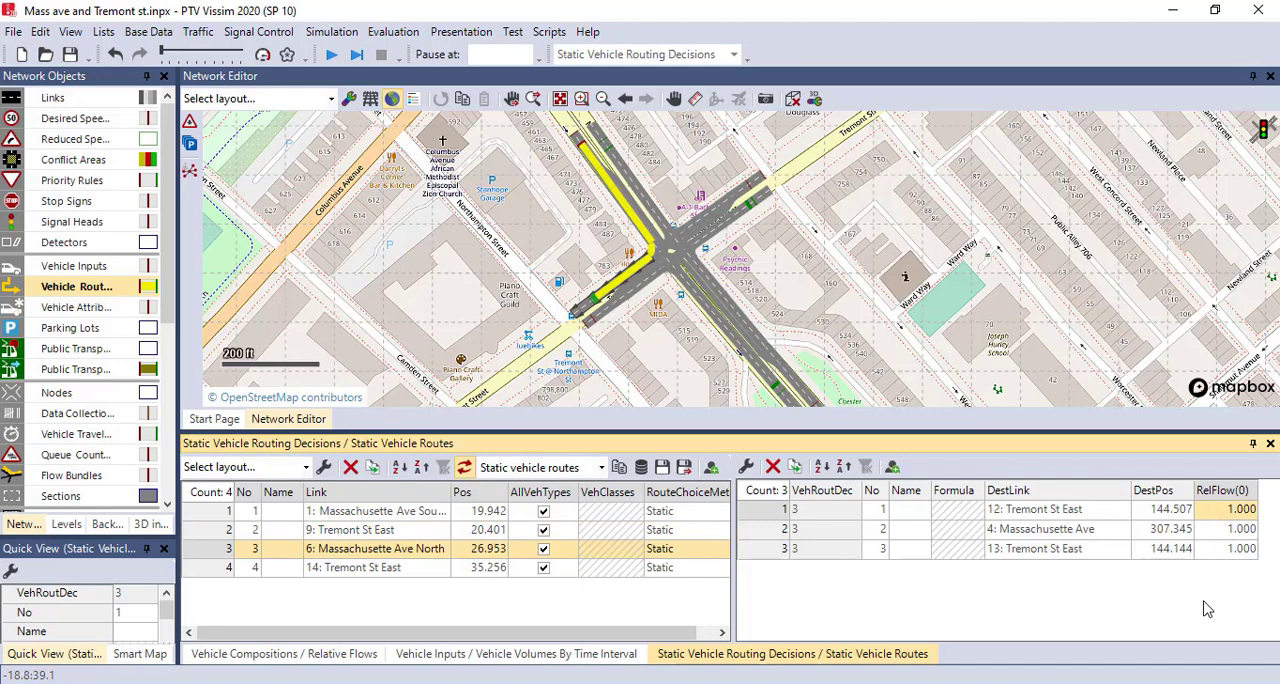
text(1)
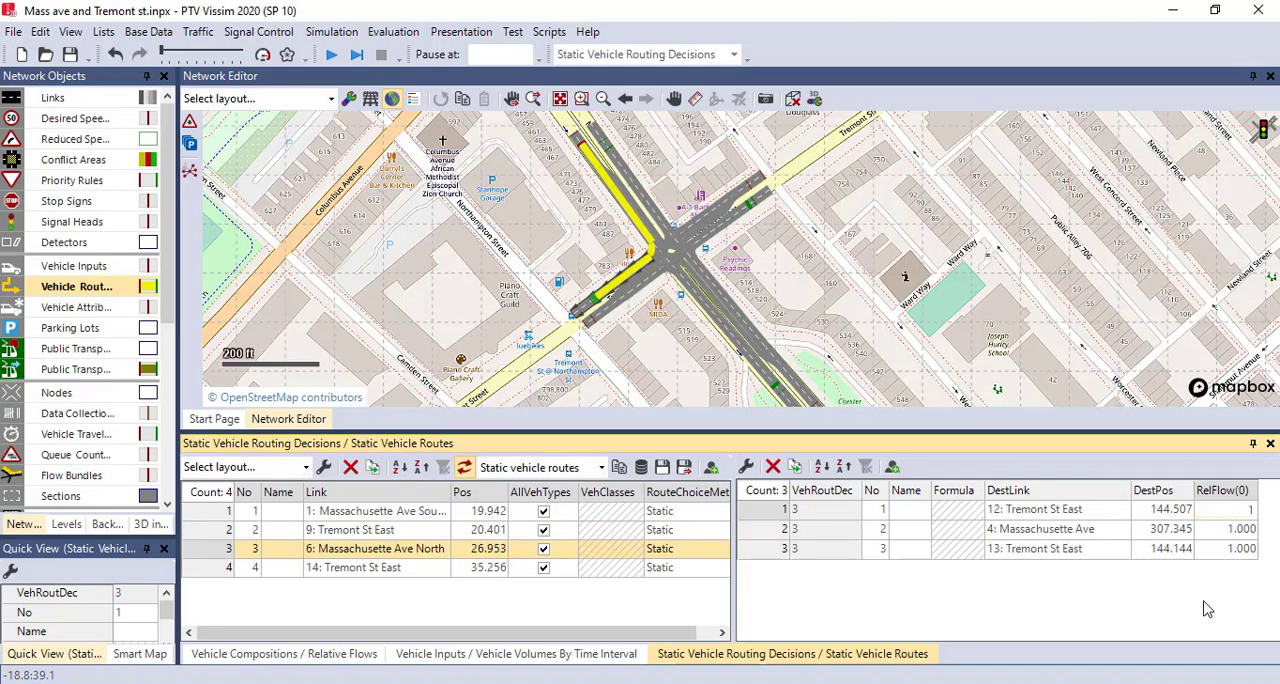
text(80)
key(Return)
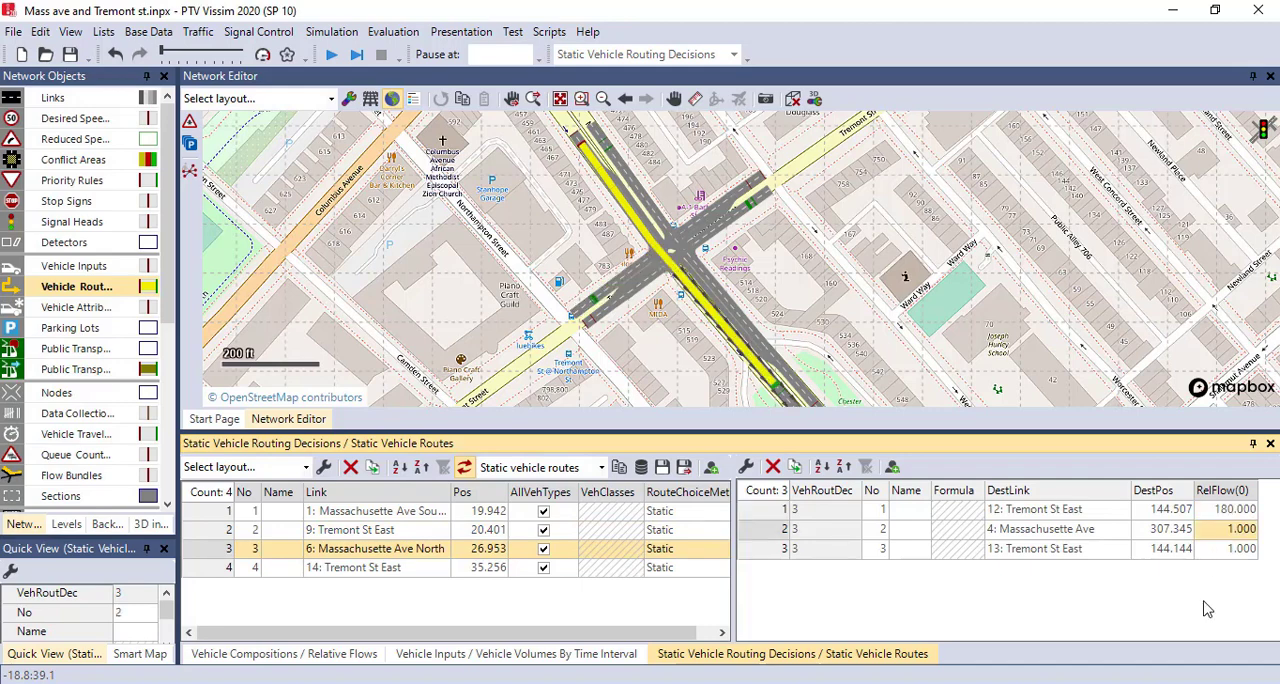
text(750)
key(Return)
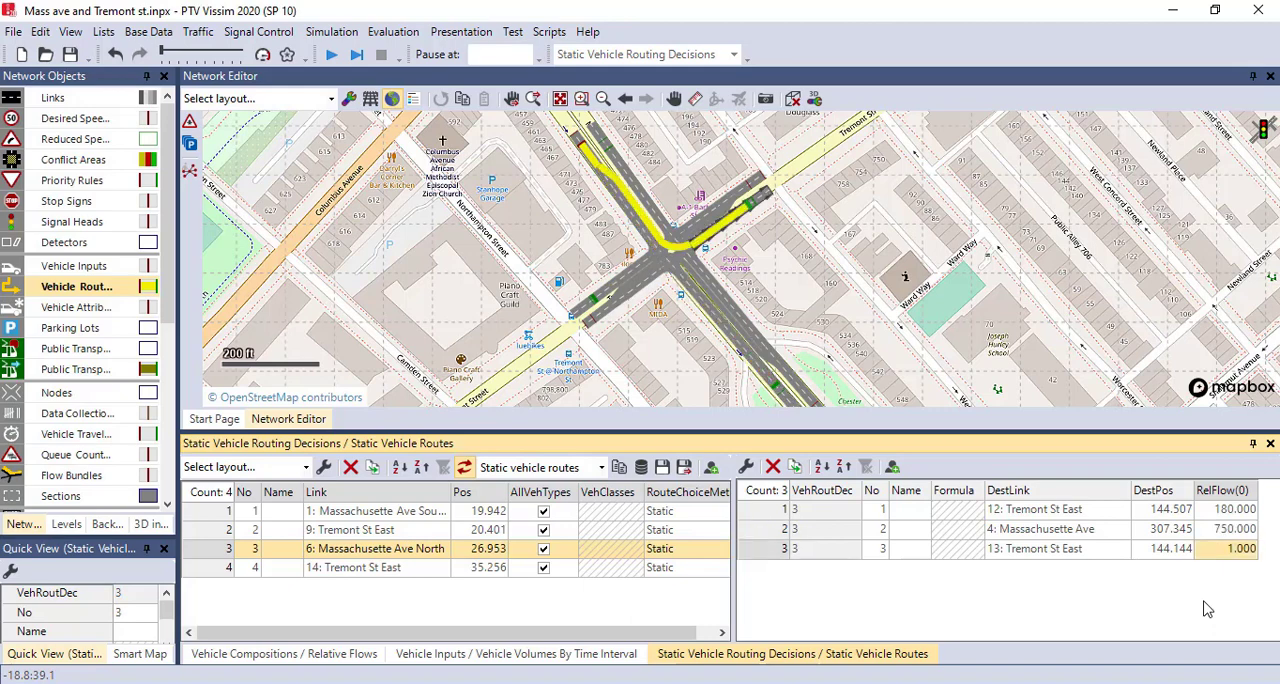
text(2)
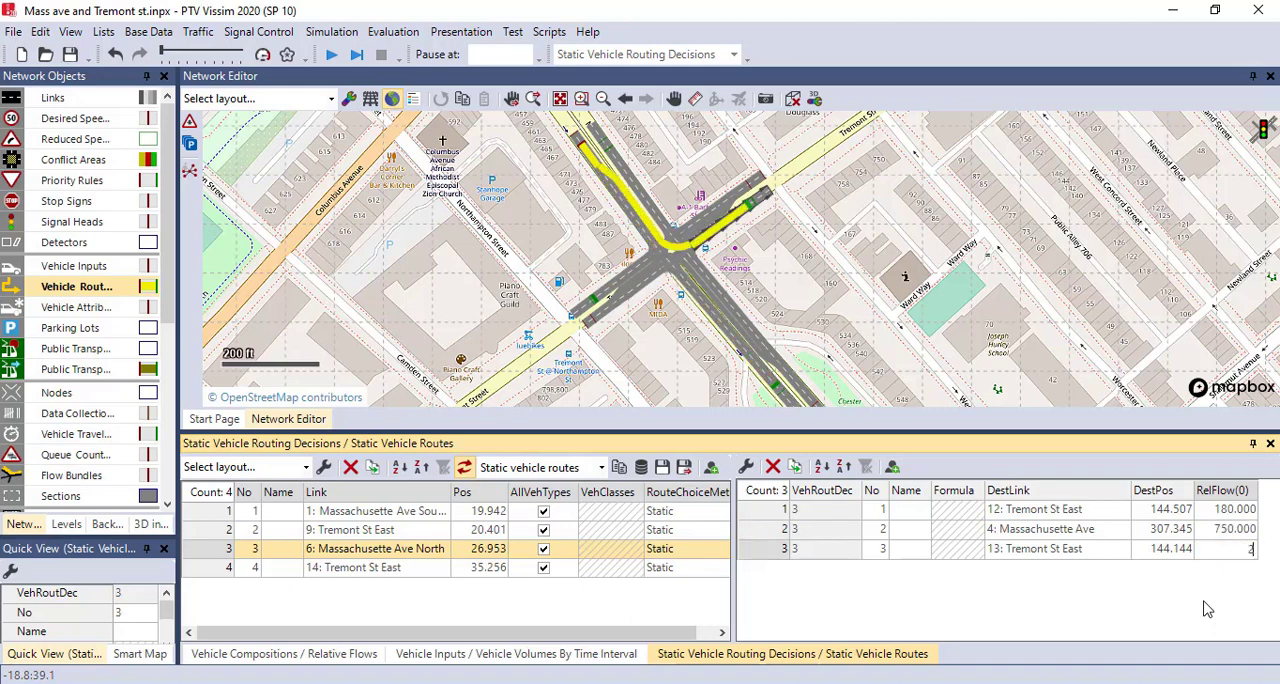
key(Return)
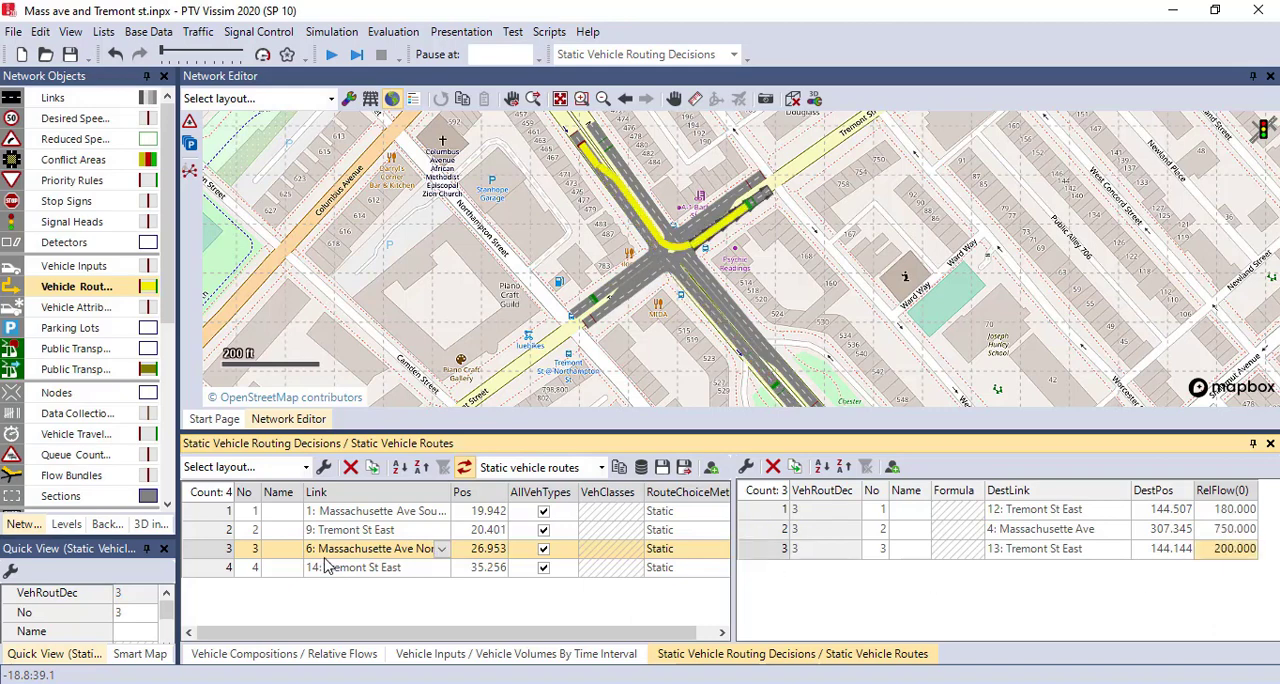
- Set the relative flows of the link 14 decision's routes to 150 for link 5, 600 for link 12 and 100 for link 4
click(290, 567)
click(1237, 514)
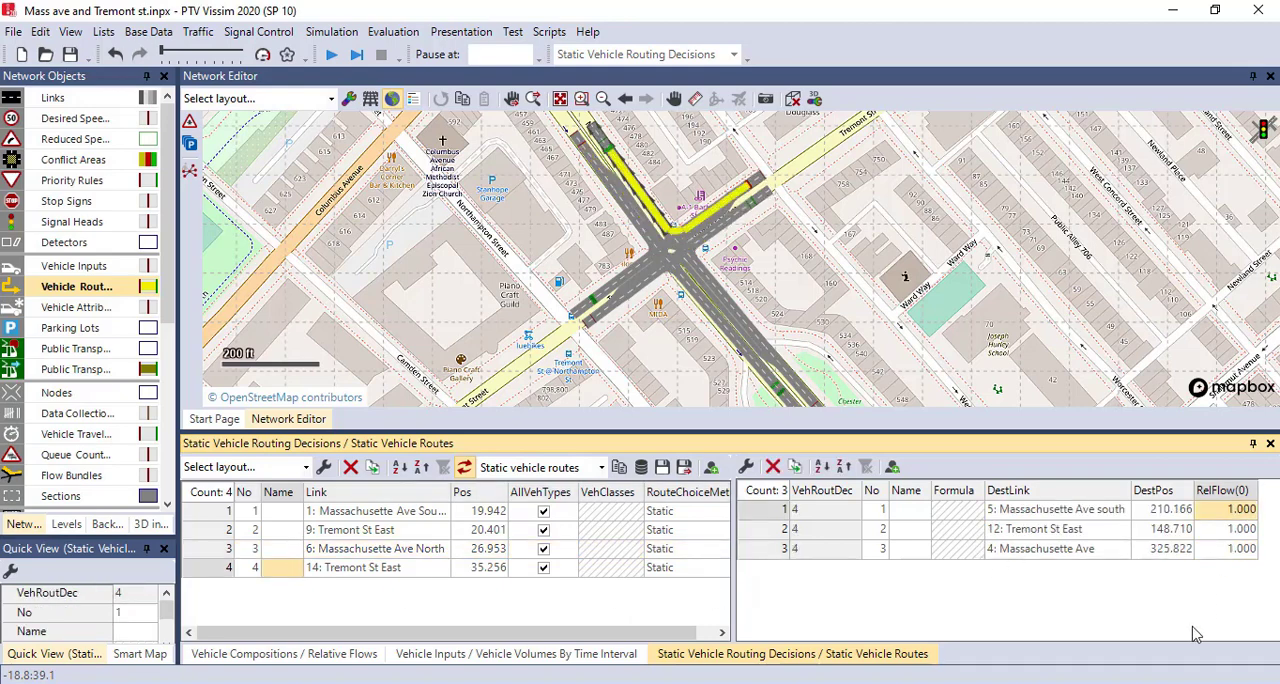
text(150)
key(Return)
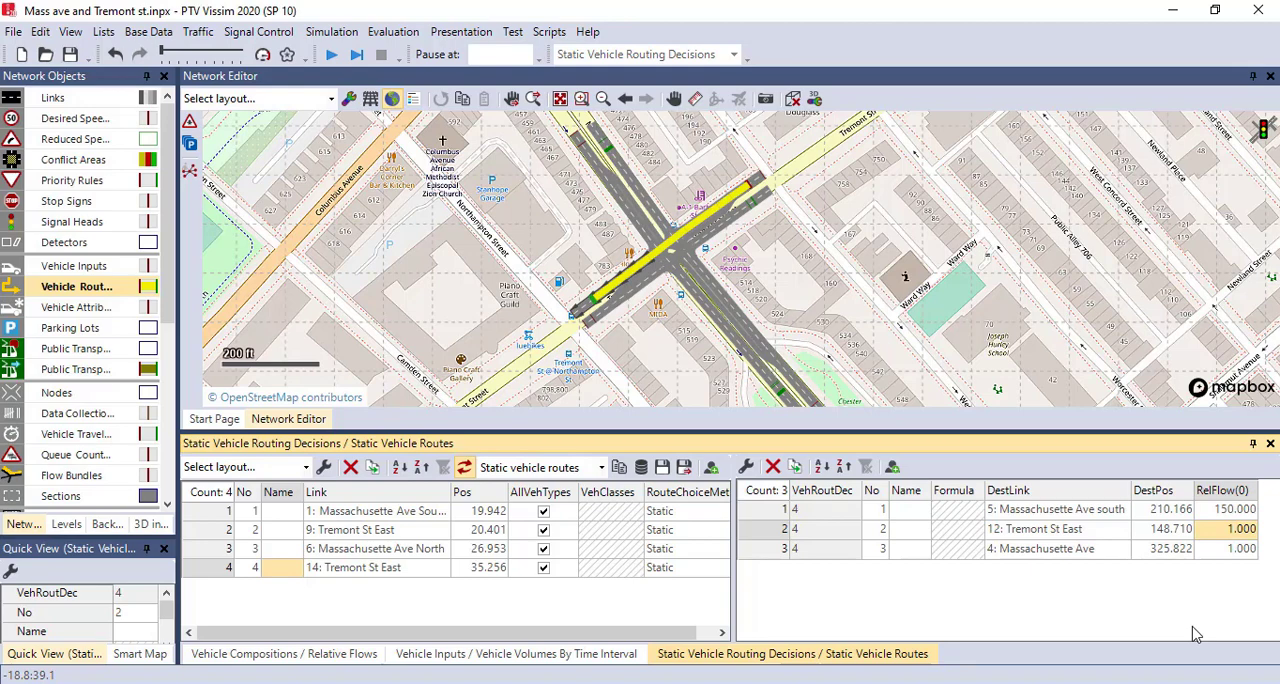
text(600)
key(Return)
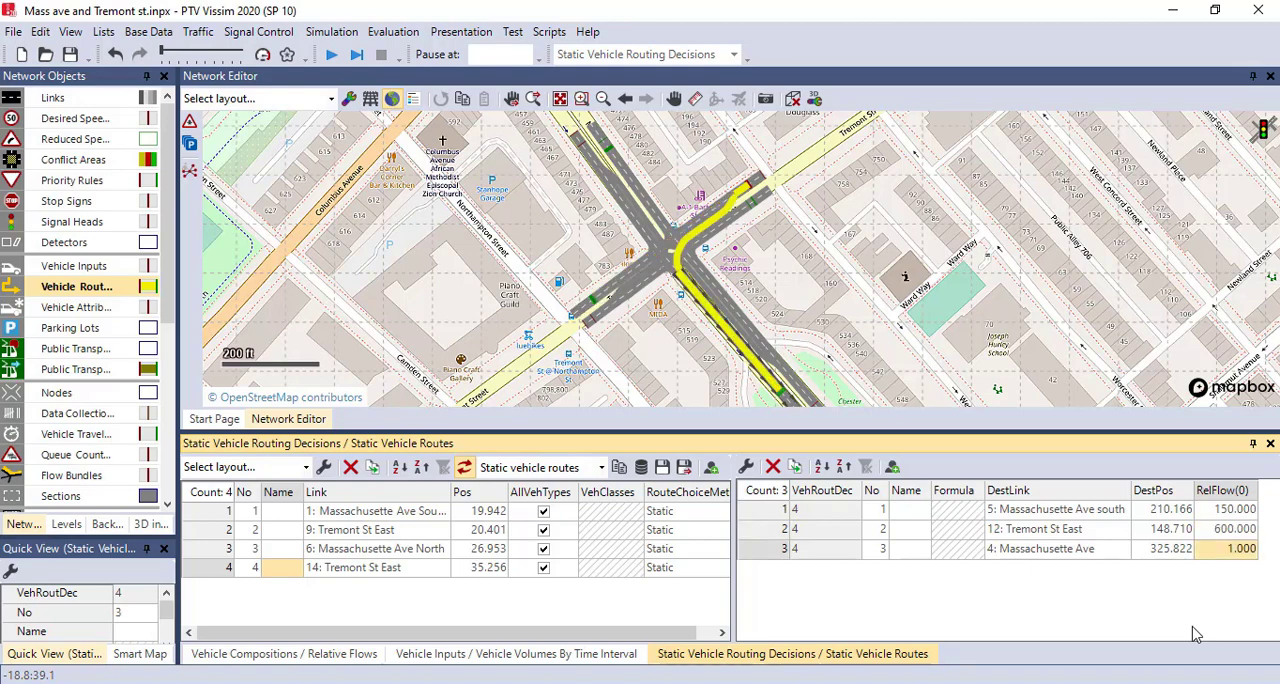
text(100)
key(Return)
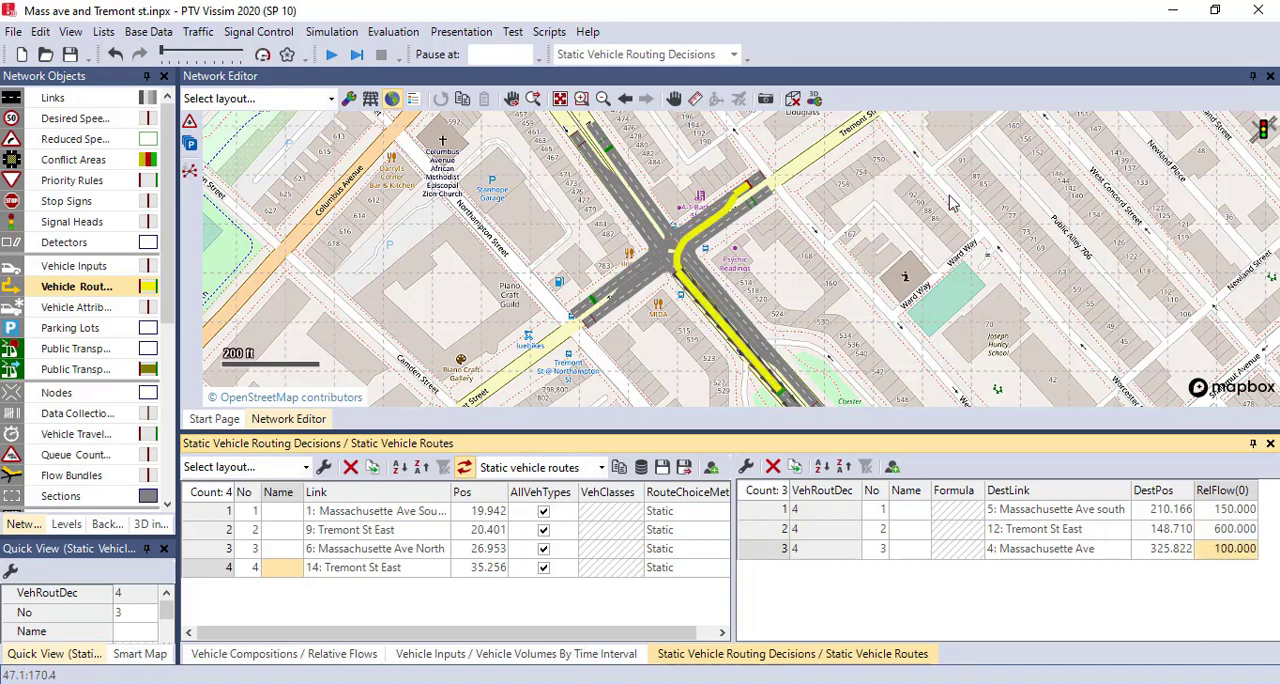
- Enlarge the network view and run the continuous simulation of the intersection, saving the changes to the network file
click(1015, 352)
drag(893, 317, 884, 271)
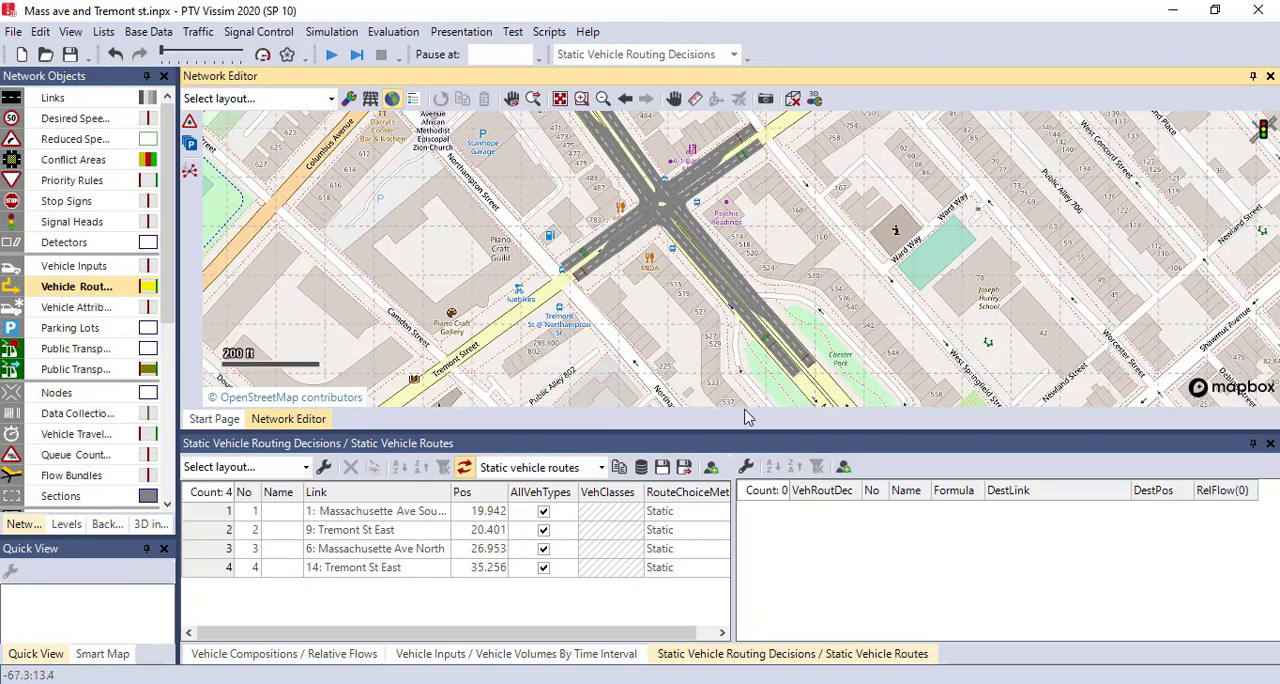
drag(711, 433, 713, 480)
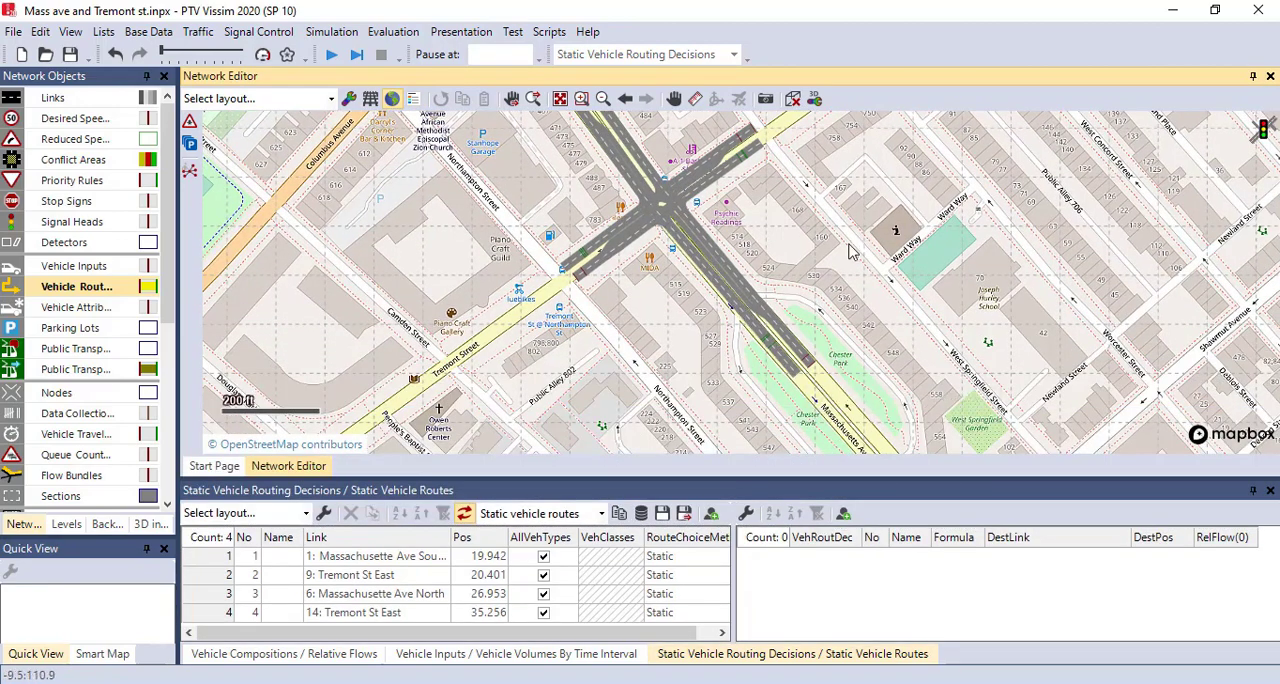
drag(824, 257, 843, 335)
drag(791, 298, 842, 285)
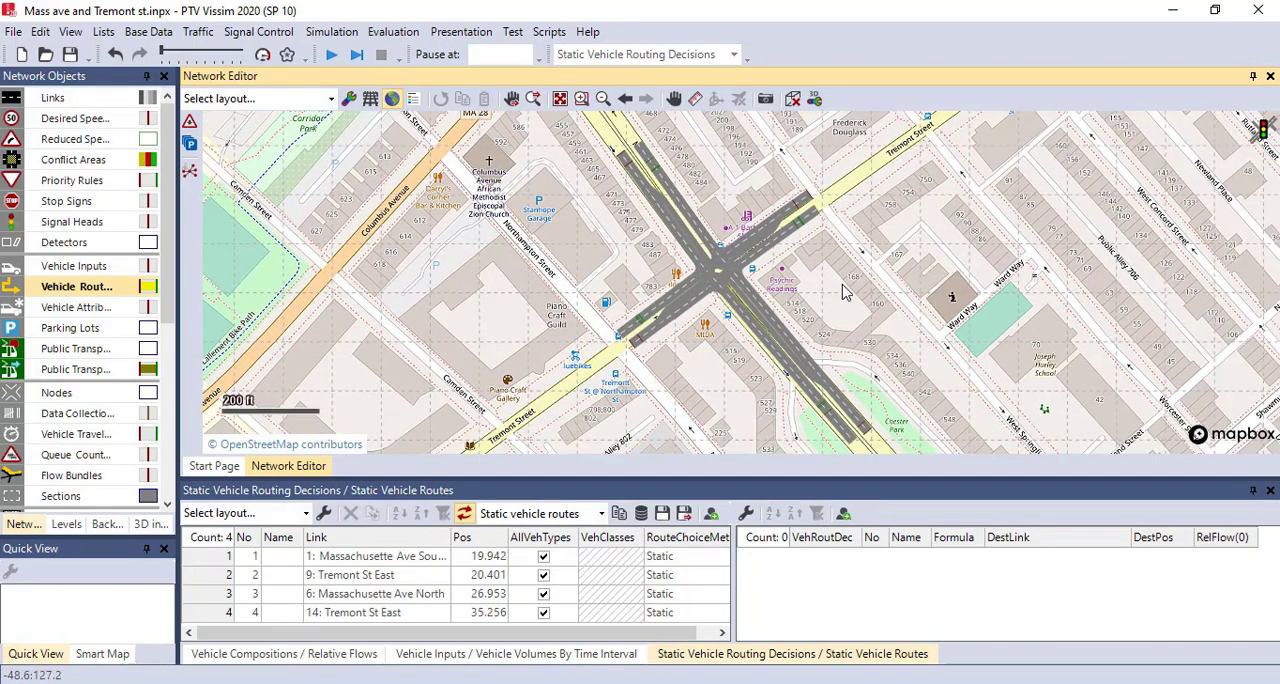
click(332, 56)
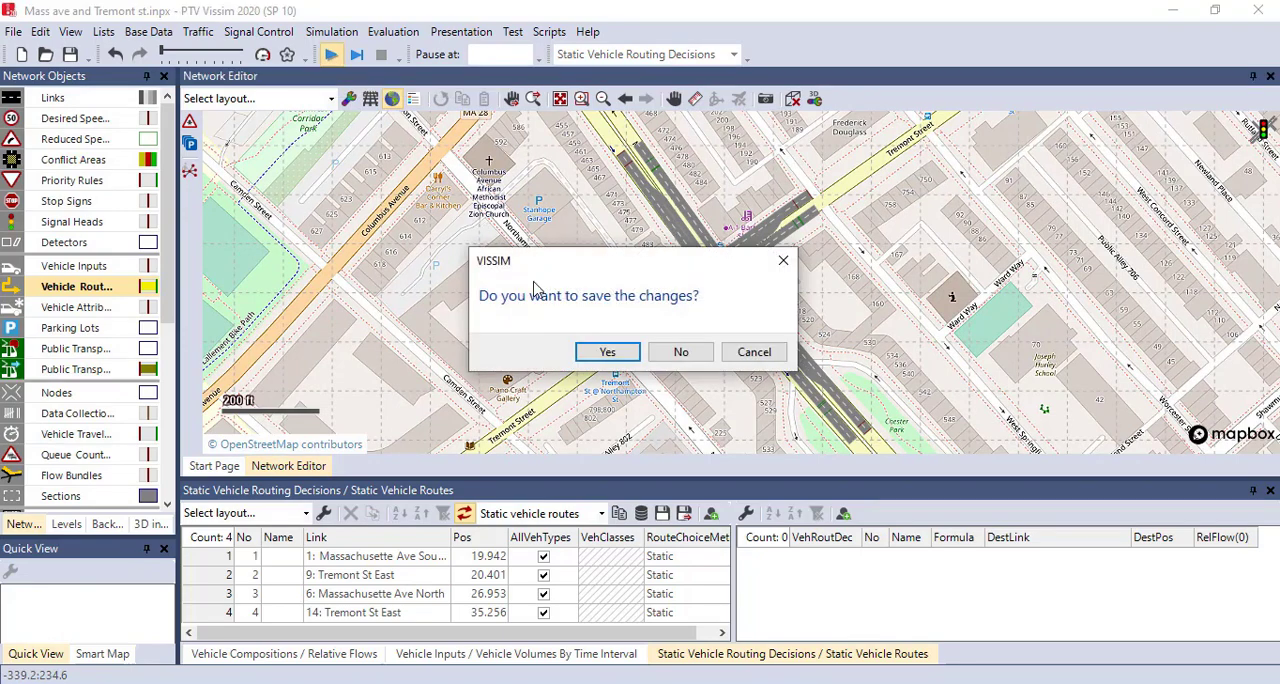
click(609, 352)
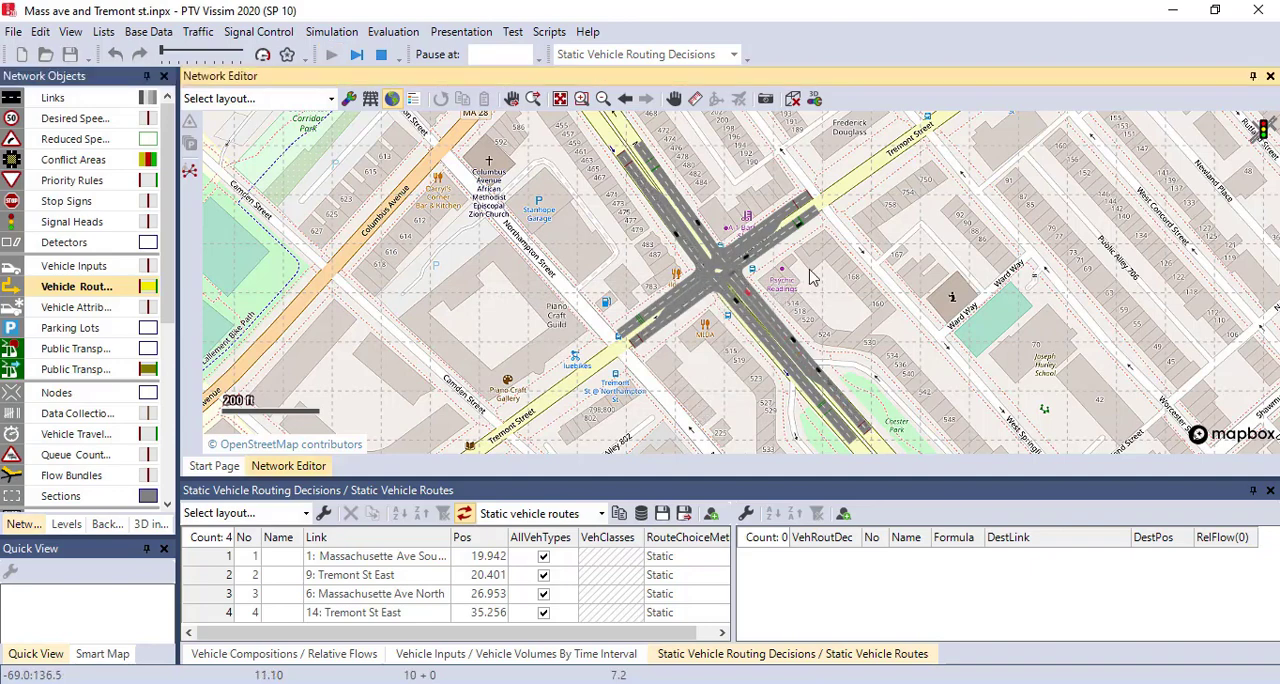
scroll(812, 277, up, 2)
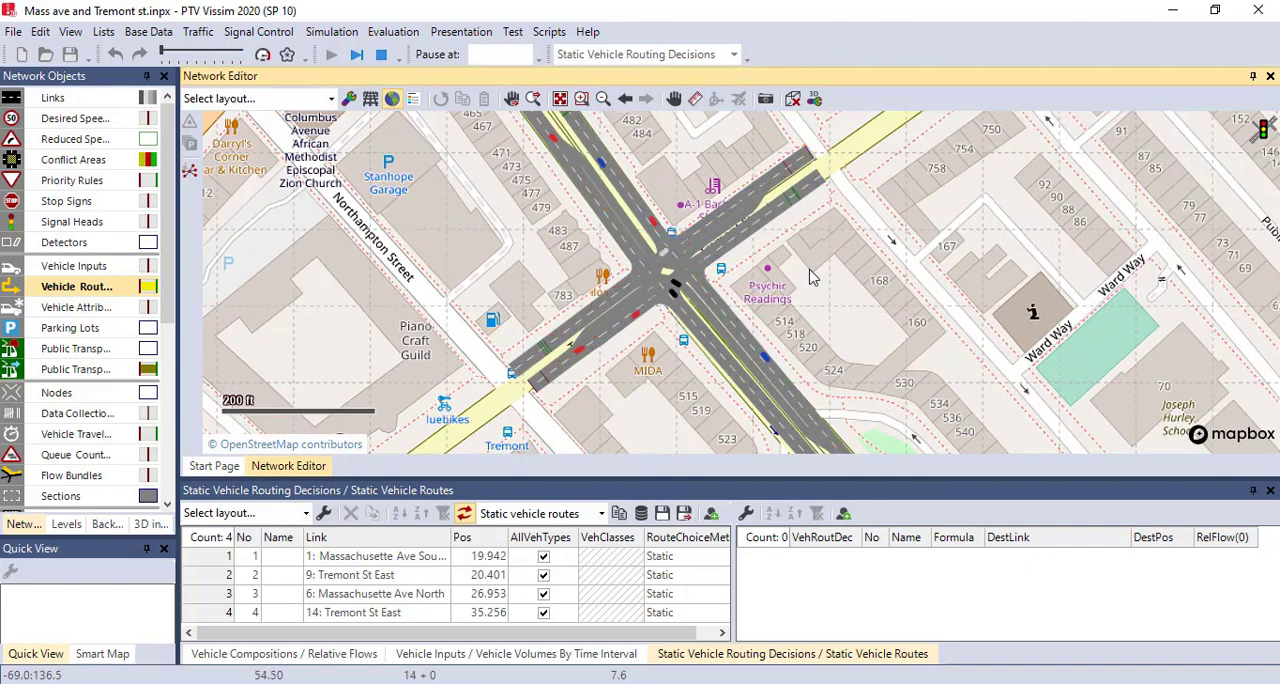